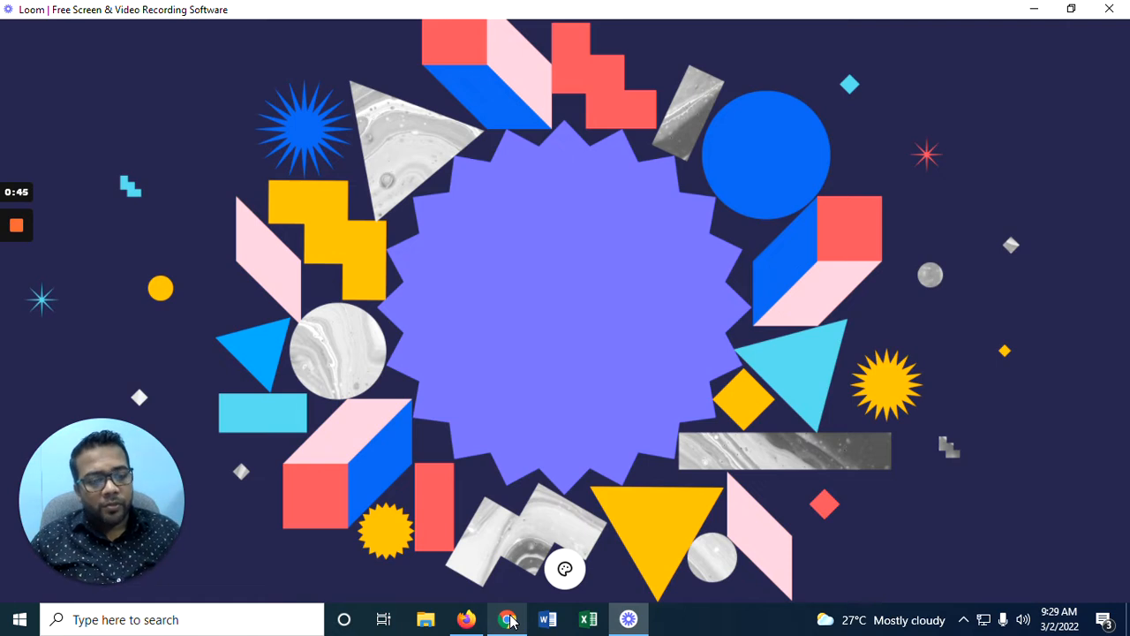
- Switch to the Google Chrome window showing the Google homepage
mouse_move(508, 624)
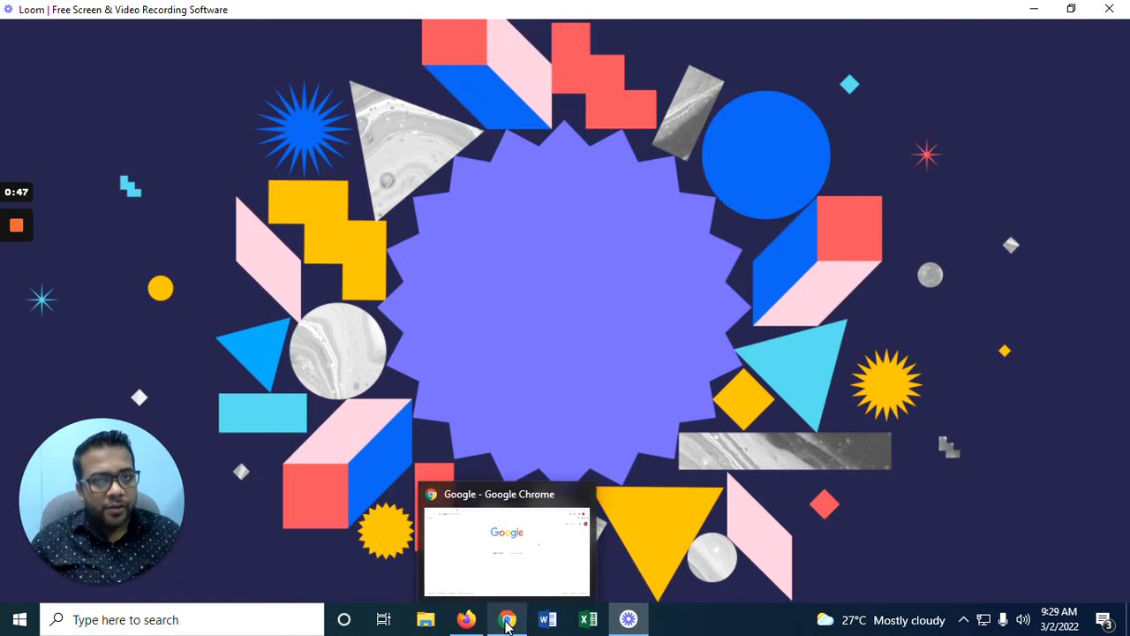
left_click(564, 567)
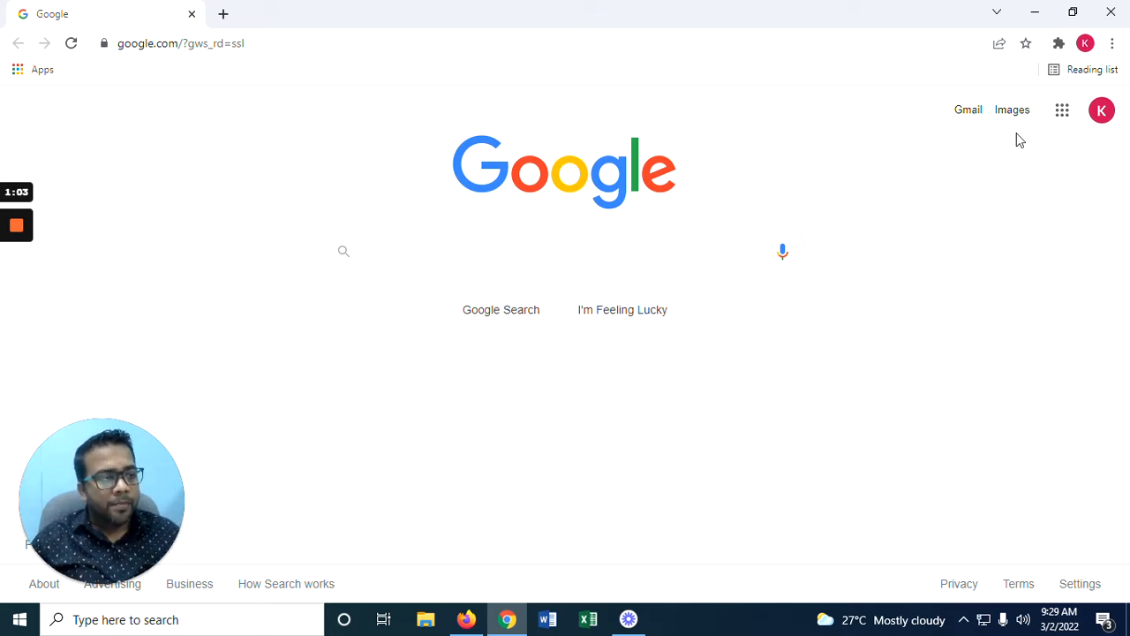
- Examine the full list of Google apps available to the account, including Drive, Docs, Sheets, Slides, Meet and Forms
left_click(1062, 112)
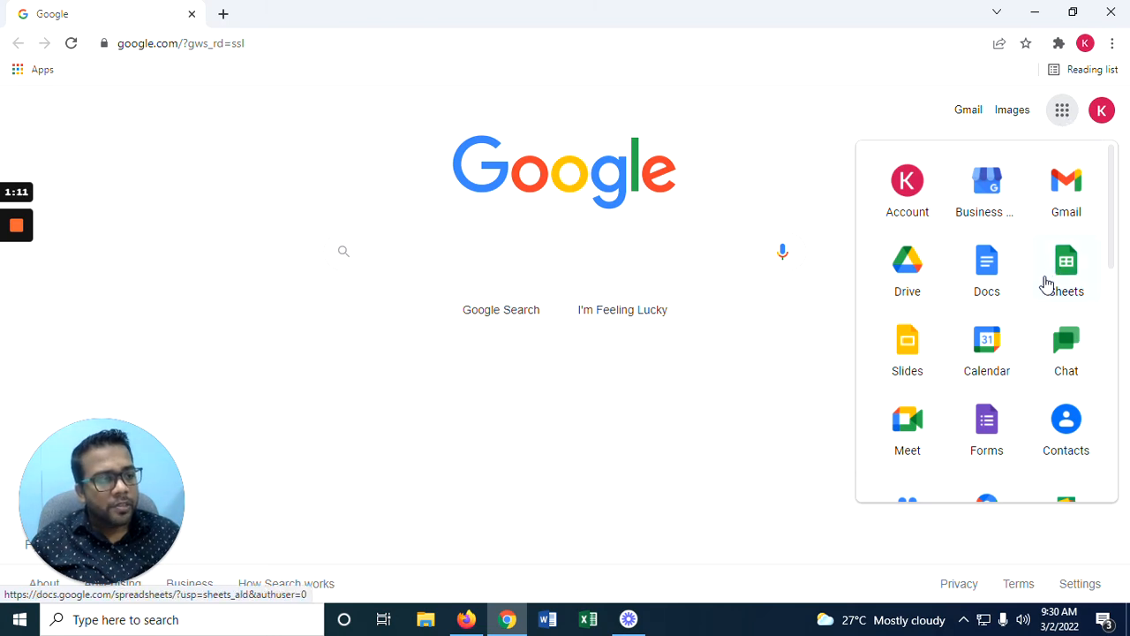
scroll(1047, 281, "down", 2)
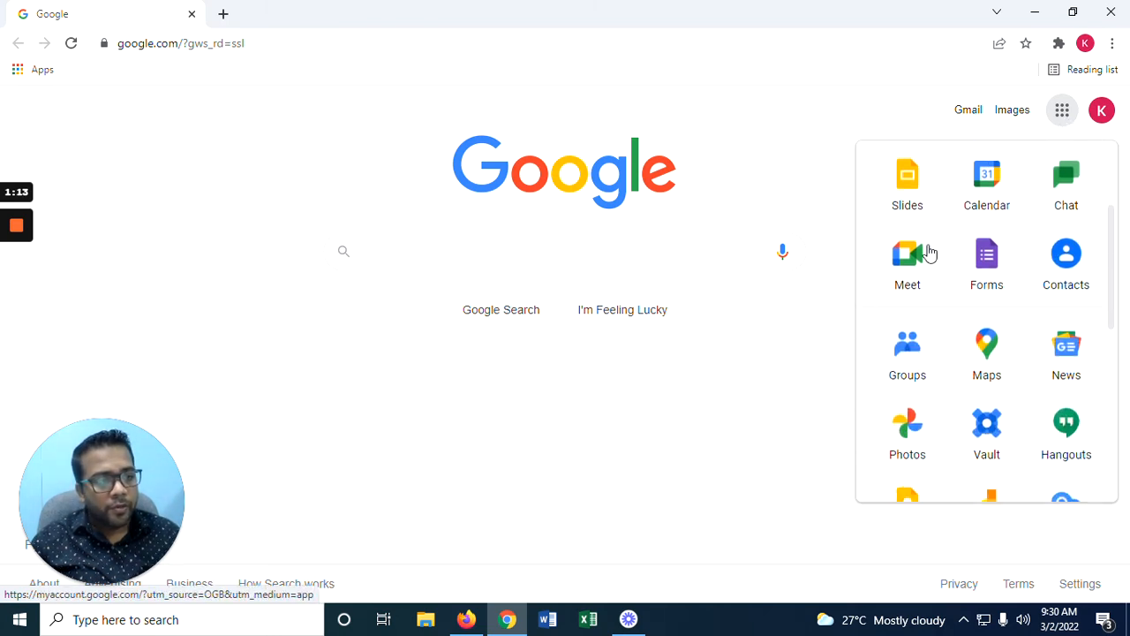
left_click(838, 207)
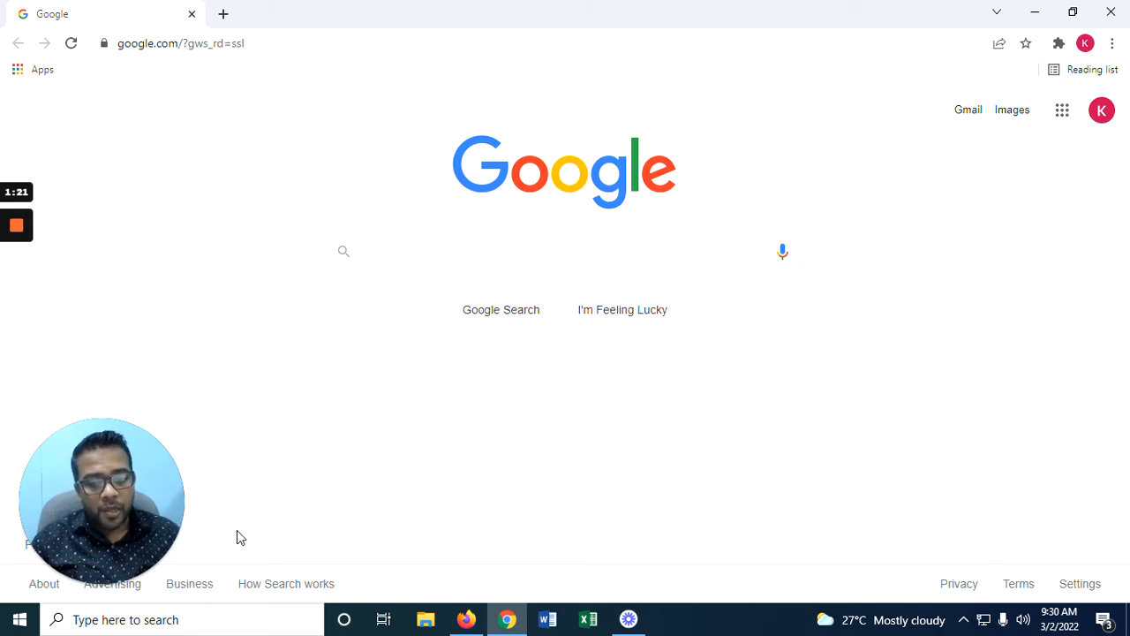
left_click(48, 586)
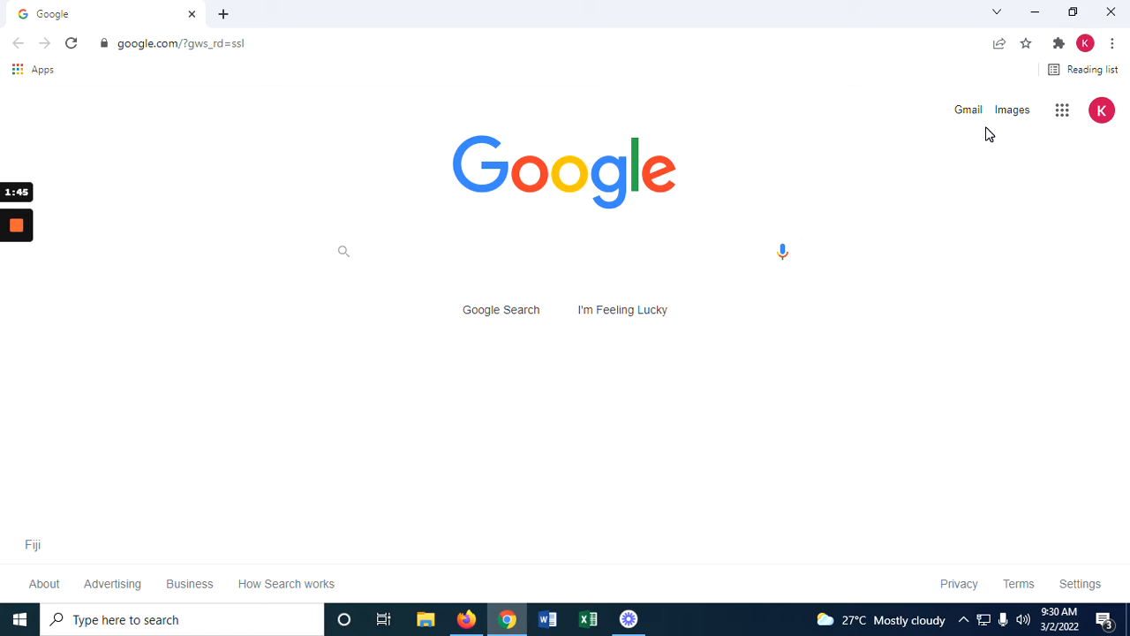
left_click(1065, 114)
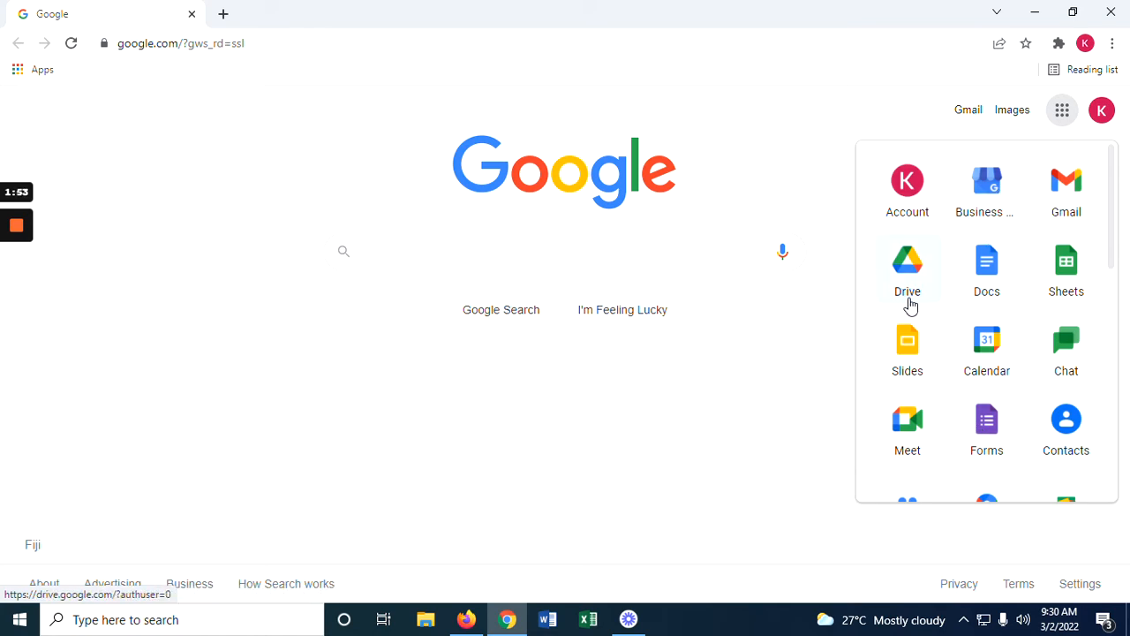
left_click(822, 419)
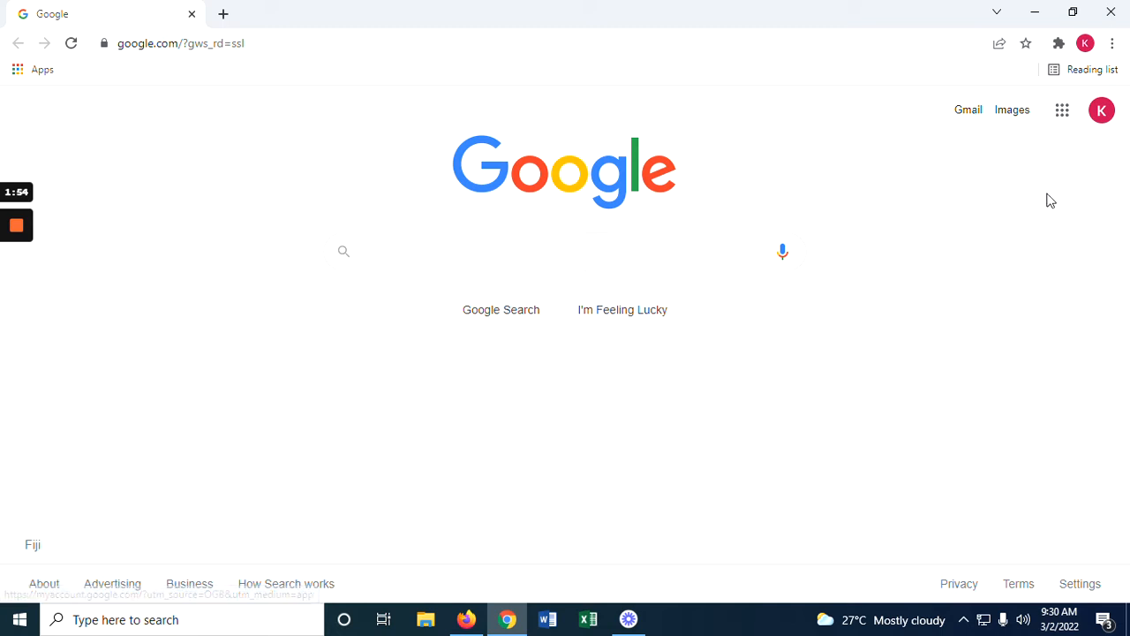
left_click(1066, 128)
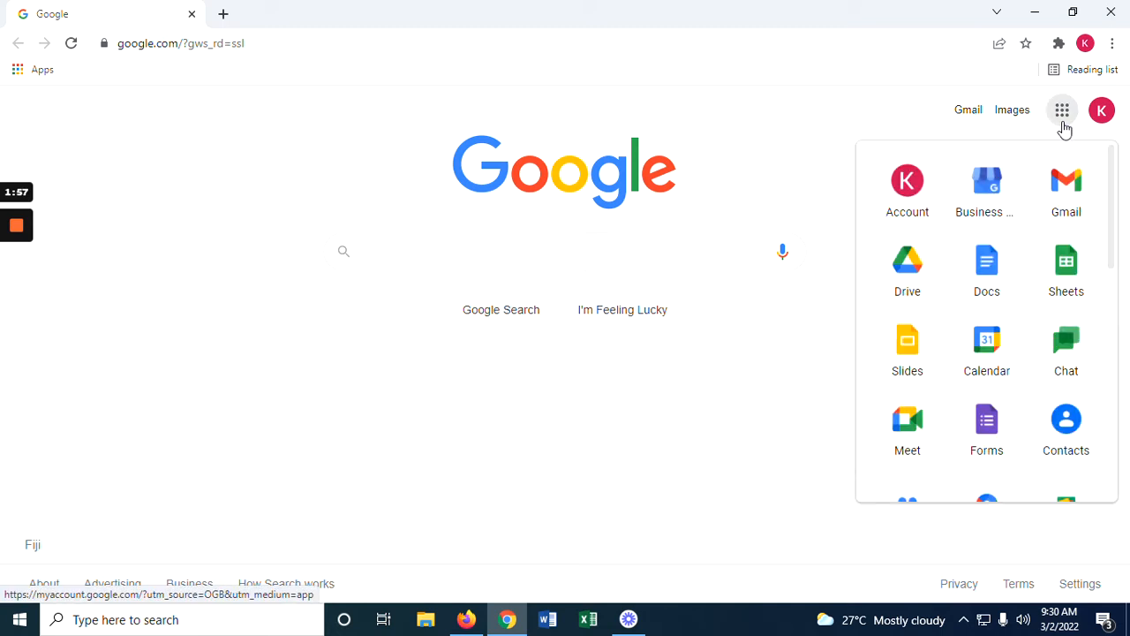
scroll(1051, 282, "down", 2)
scroll(1051, 303, "down", 1)
scroll(1051, 303, "up", 3)
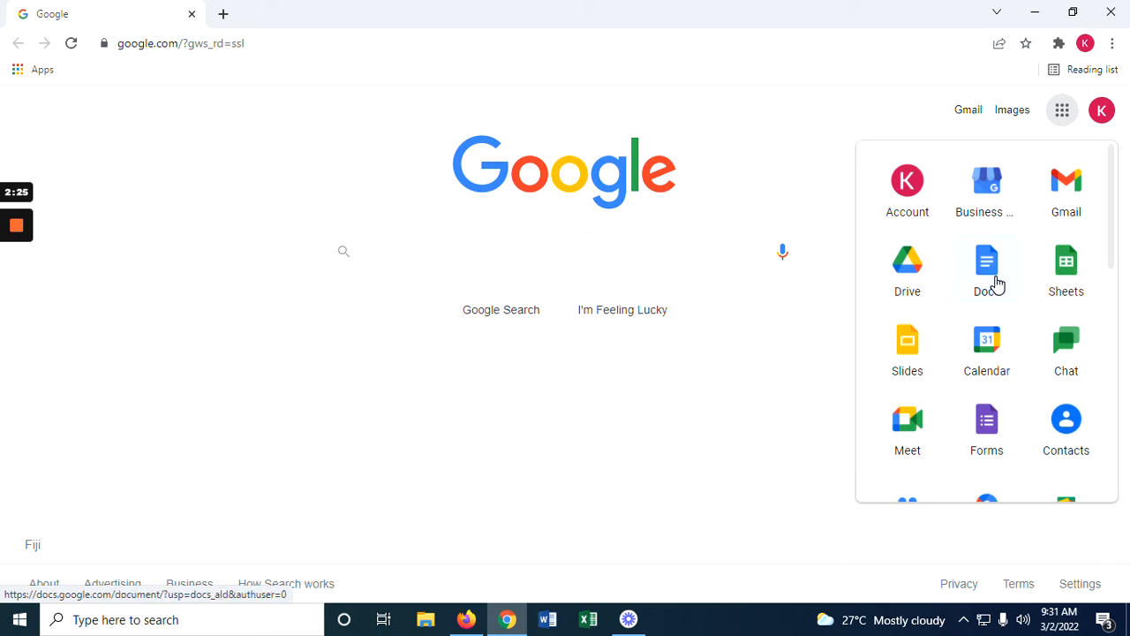
scroll(985, 362, "down", 1)
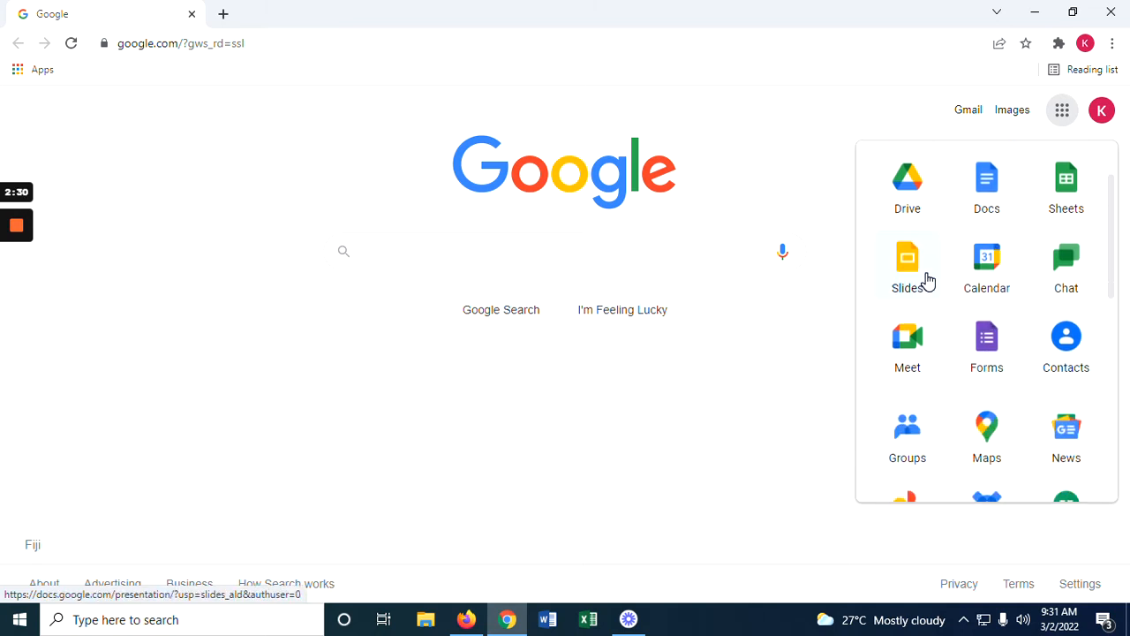
scroll(1068, 343, "down", 2)
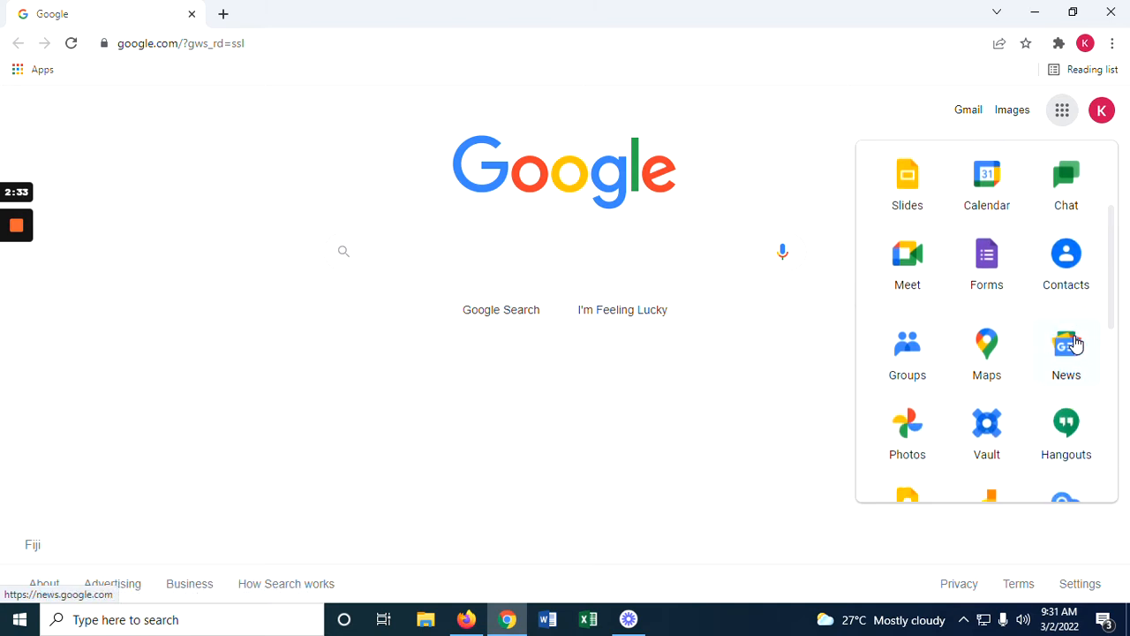
scroll(1072, 340, "down", 1)
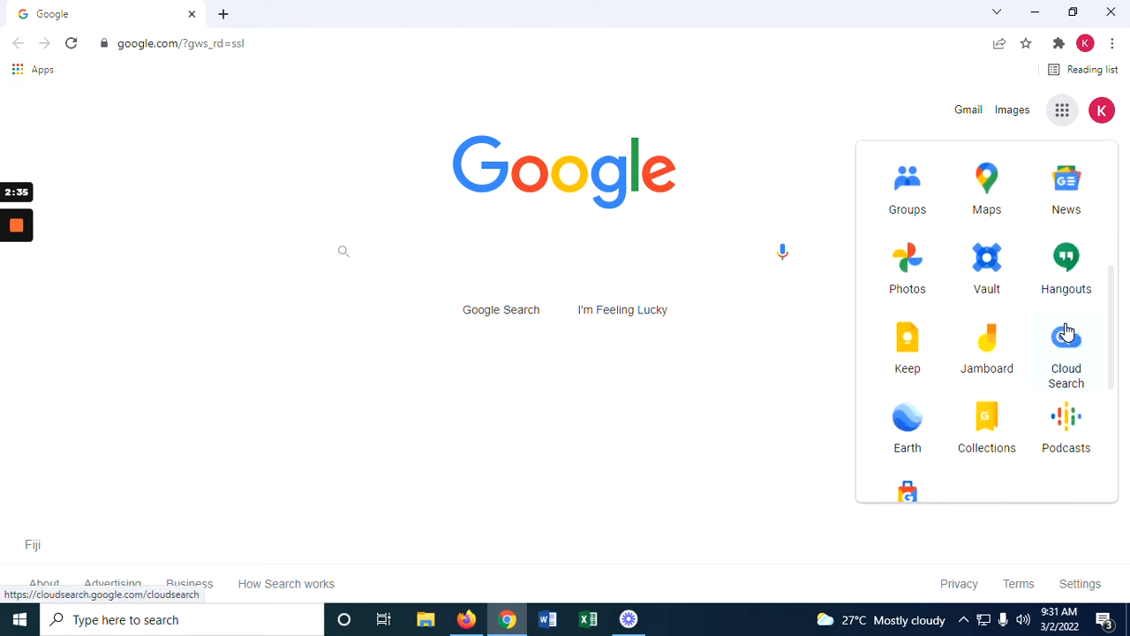
scroll(1069, 332, "up", 1)
scroll(1060, 340, "up", 3)
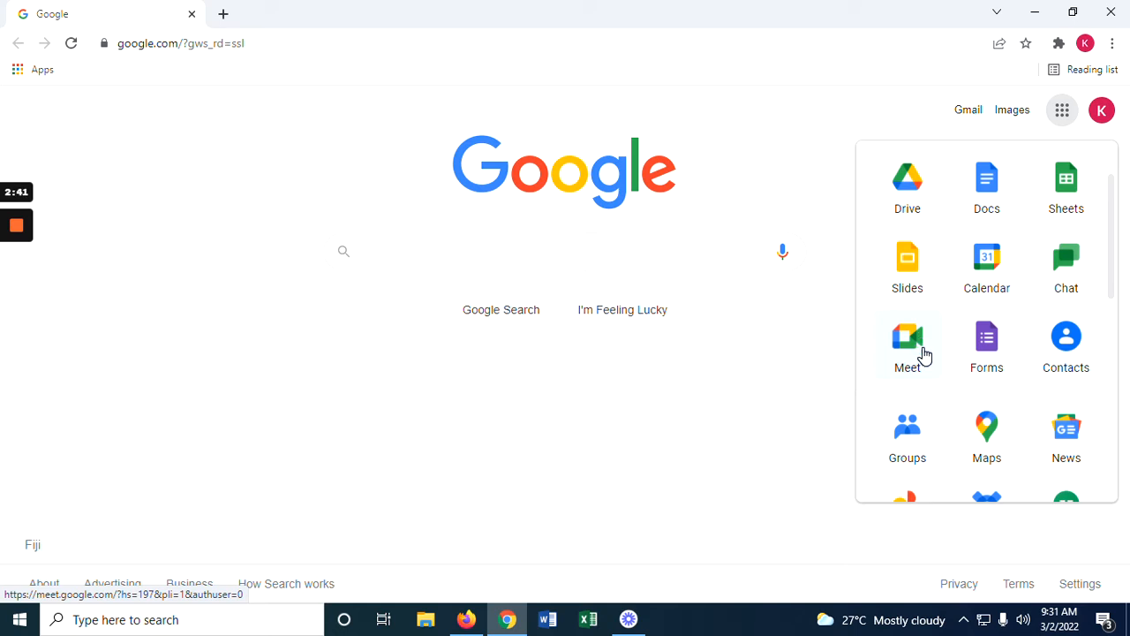
scroll(923, 350, "down", 1)
scroll(923, 351, "down", 5)
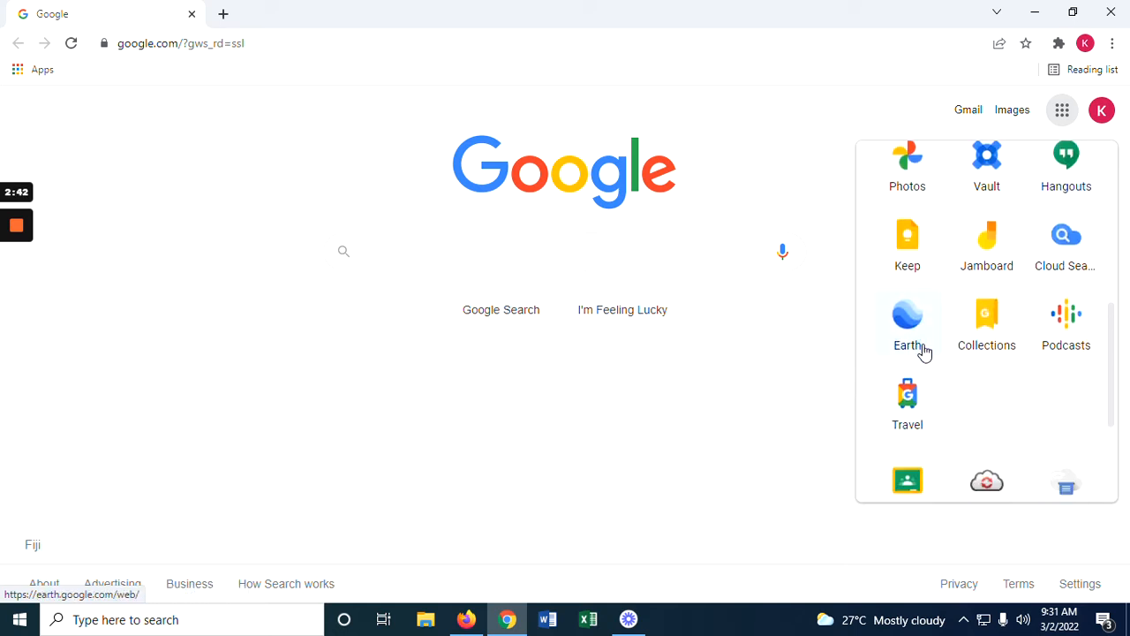
scroll(923, 350, "up", 4)
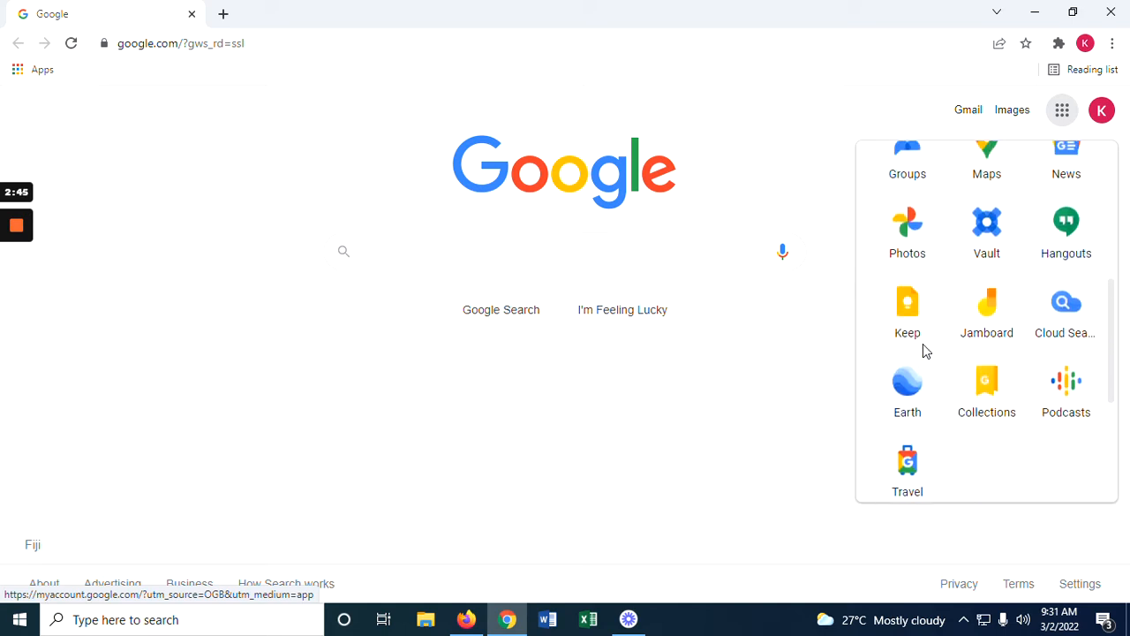
scroll(922, 350, "up", 4)
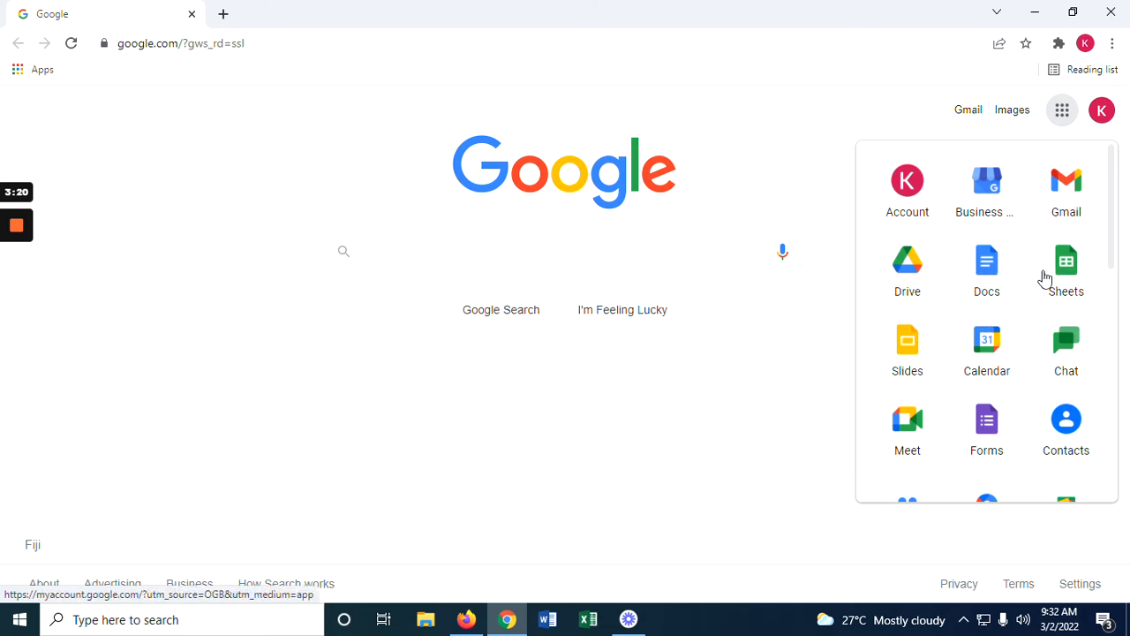
- Open Google Drive and look over the suggested files and folders in My Drive
left_click(977, 265)
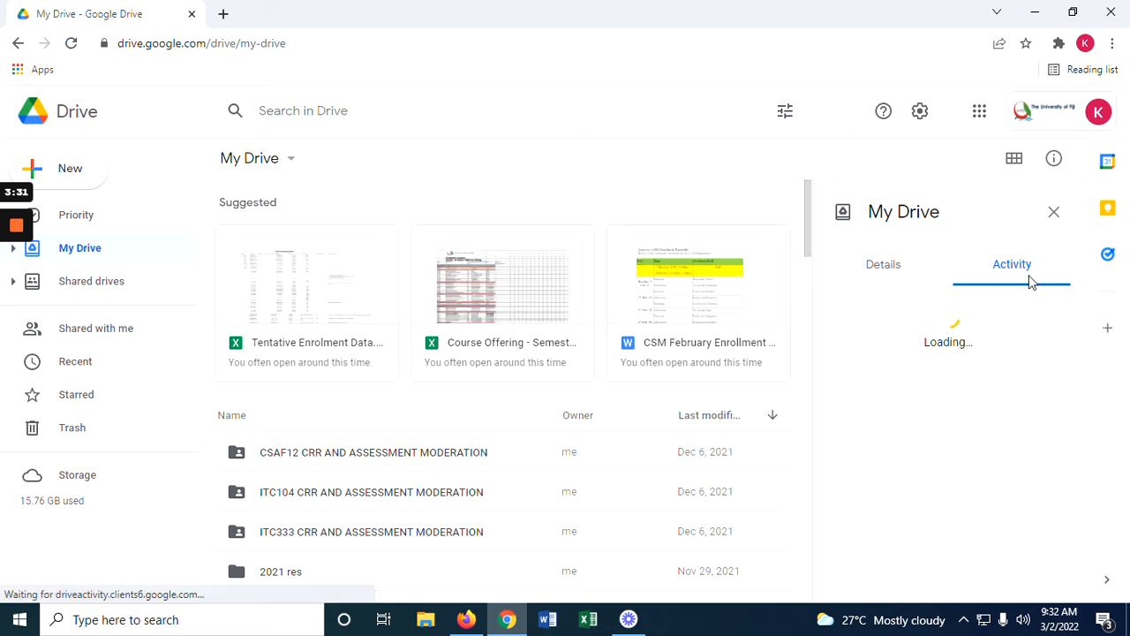
scroll(421, 243, "down", 1)
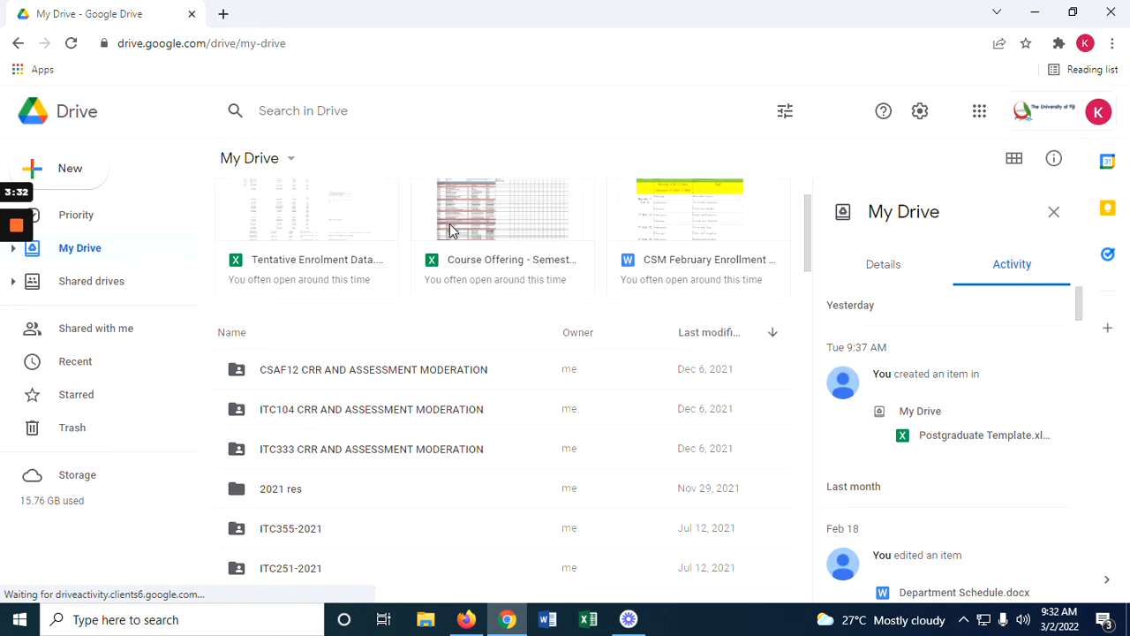
scroll(454, 415, "up", 1)
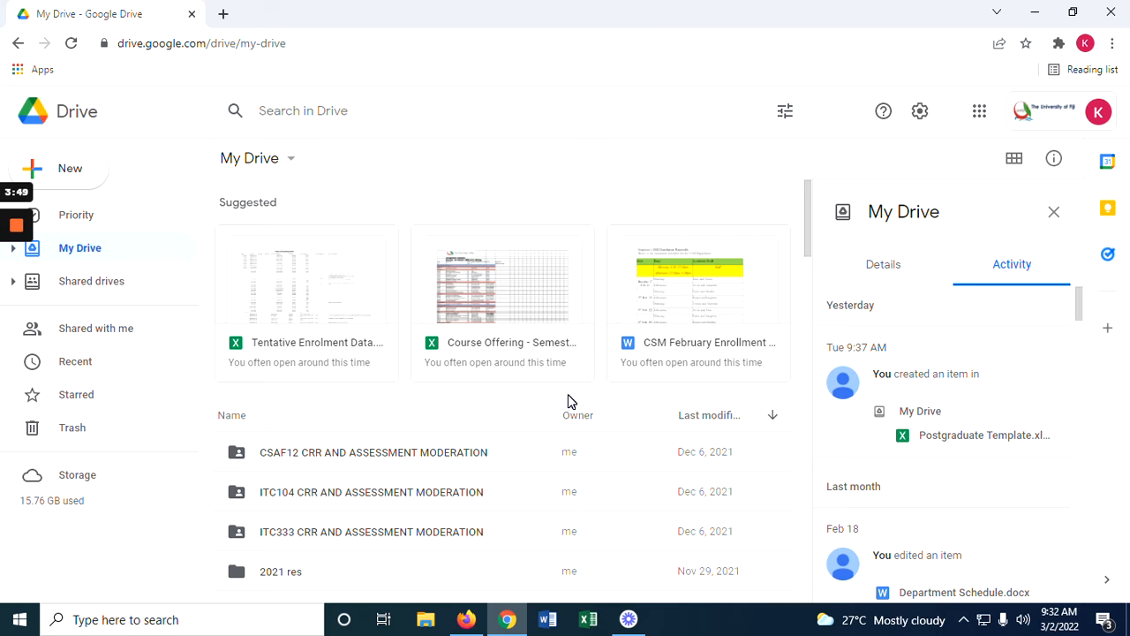
- Upload CSM-Programmes 2021.docx from the desktop into My Drive, restoring the browser window to full size when done
left_click(70, 170)
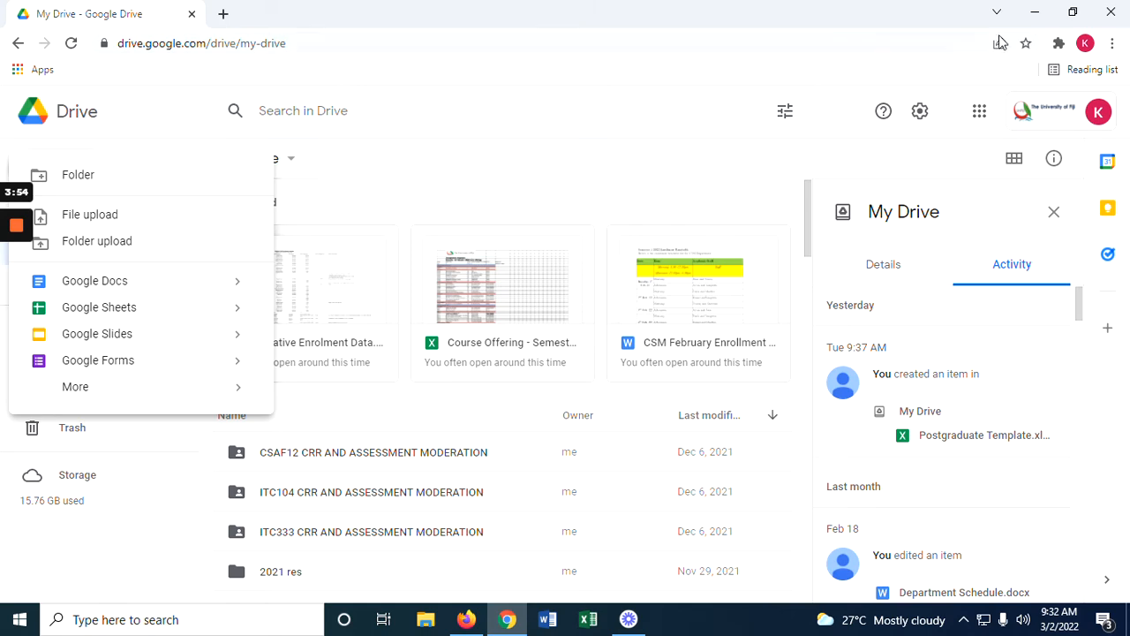
left_click(1073, 11)
left_click(1045, 9)
left_click(1045, 8)
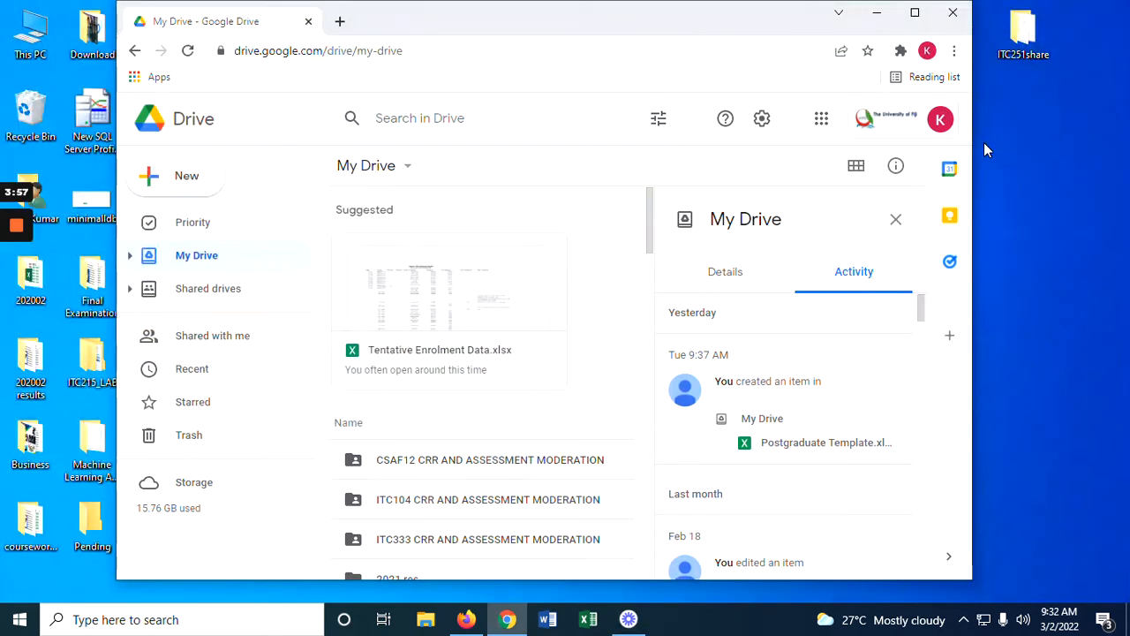
left_click_drag(813, 27, 1055, 30)
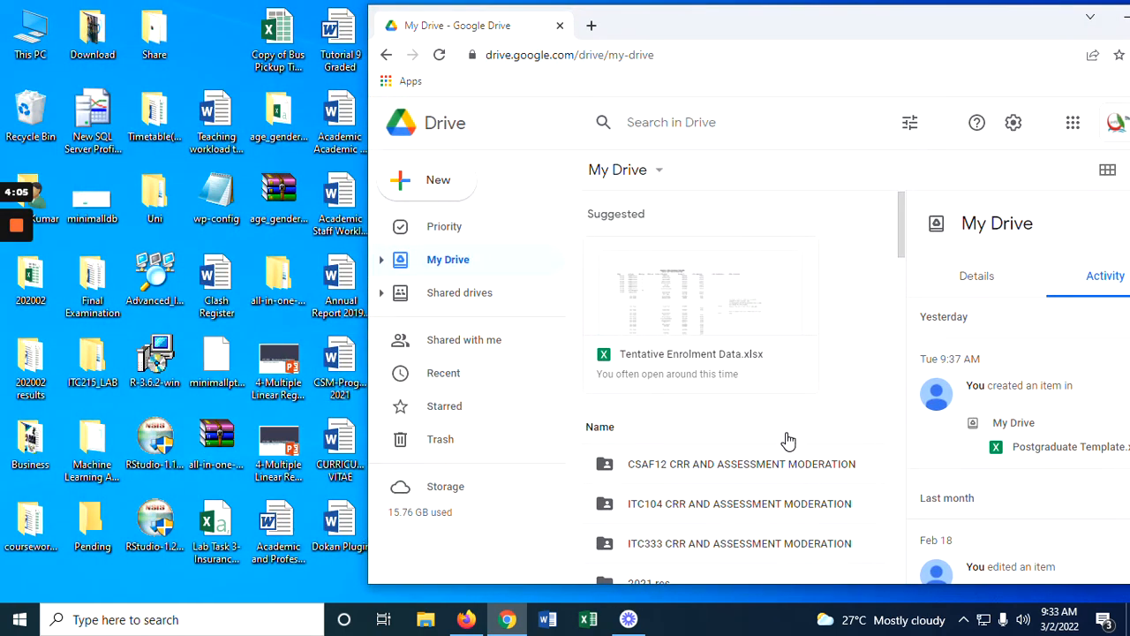
left_click(343, 362)
left_click_drag(342, 362, 782, 411)
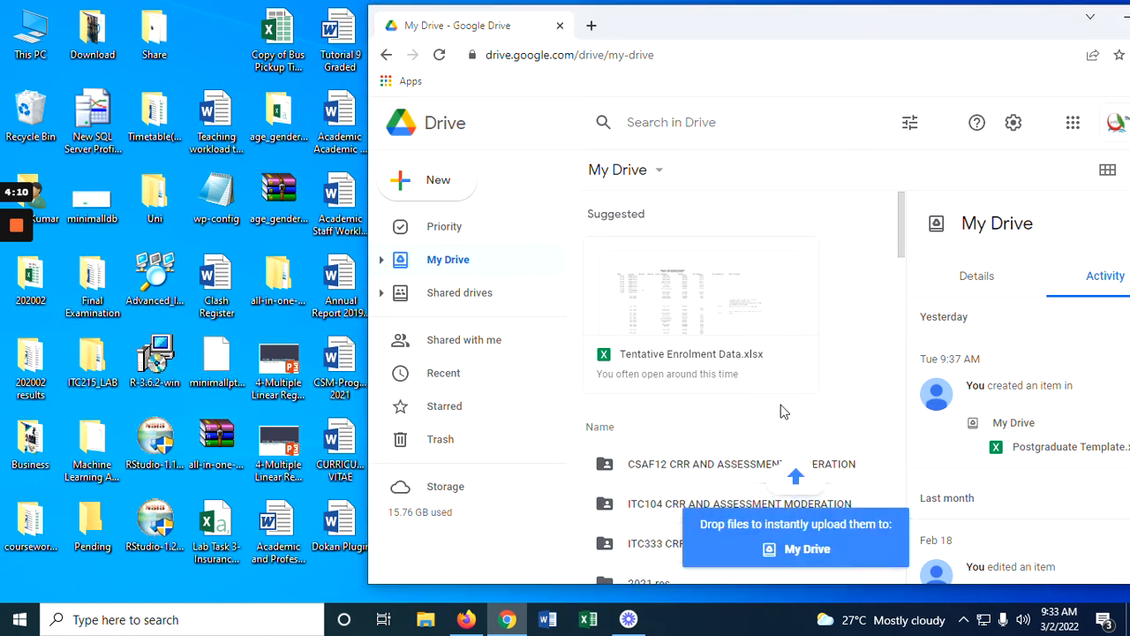
double_click(852, 32)
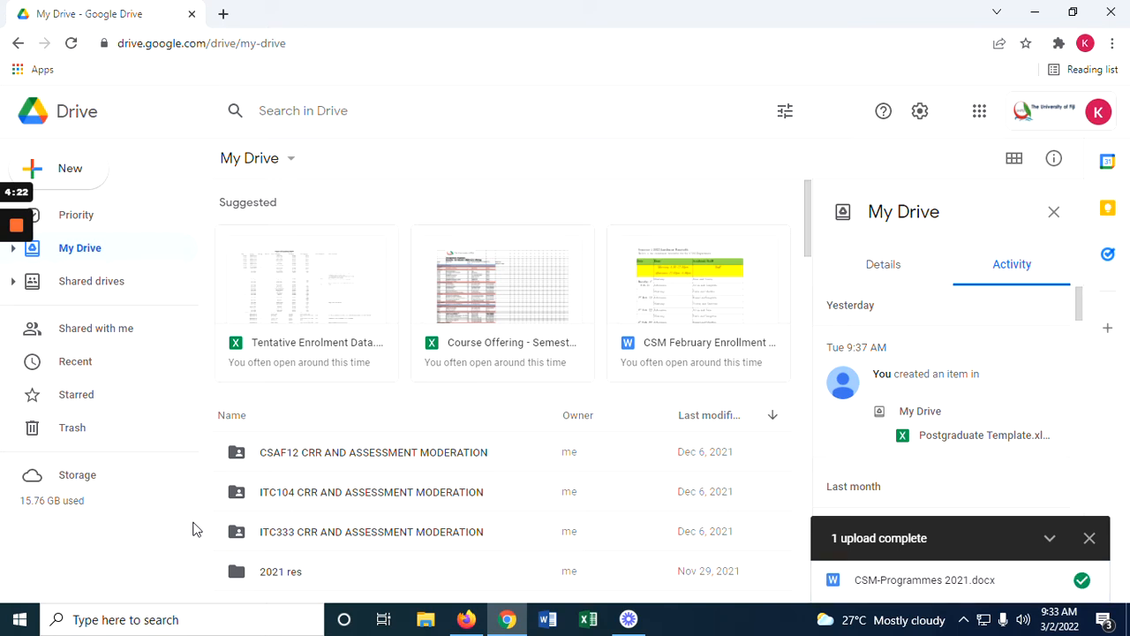
- Locate the uploaded CSM-Programmes 2021.docx in the My Drive file list
scroll(546, 340, "down", 3)
scroll(547, 342, "up", 1)
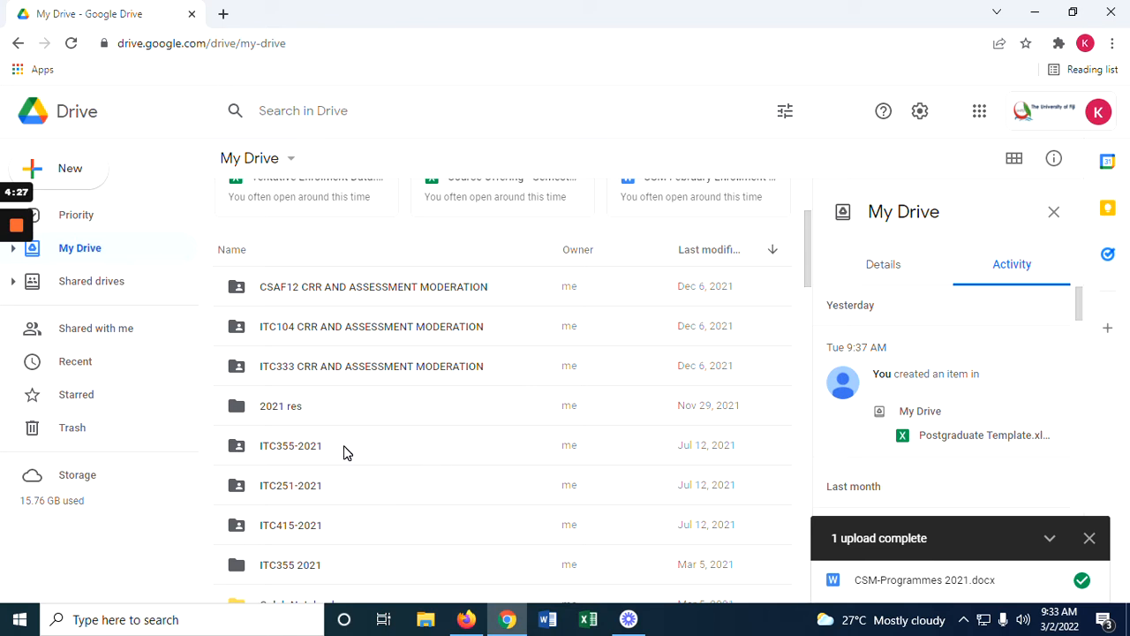
scroll(344, 452, "up", 2)
scroll(344, 452, "down", 1)
mouse_move(5, 340)
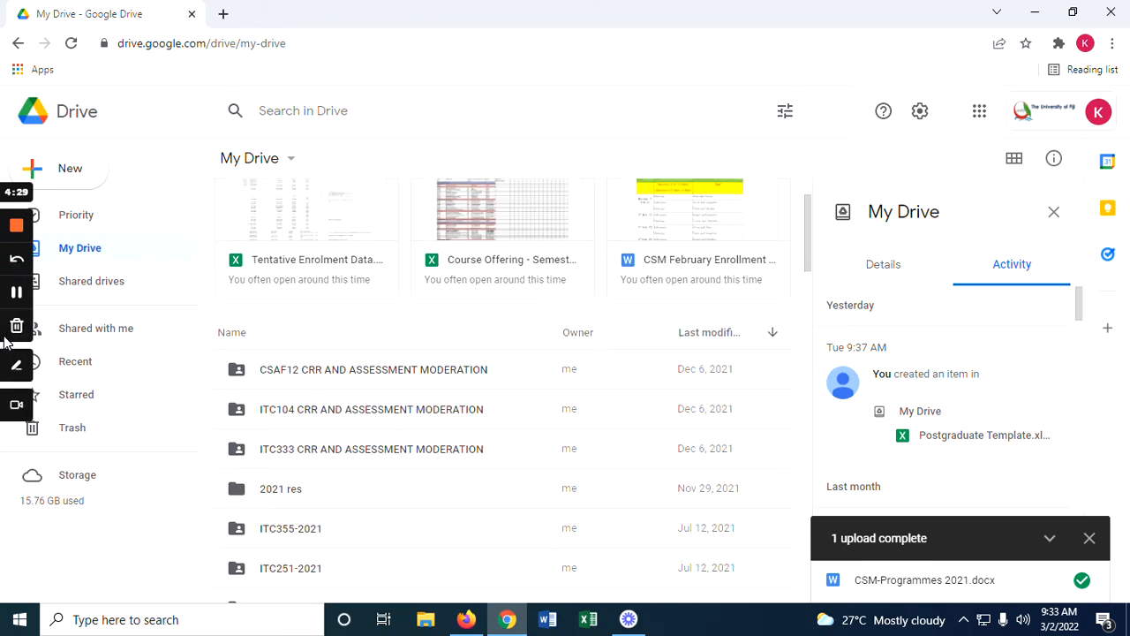
scroll(415, 399, "up", 1)
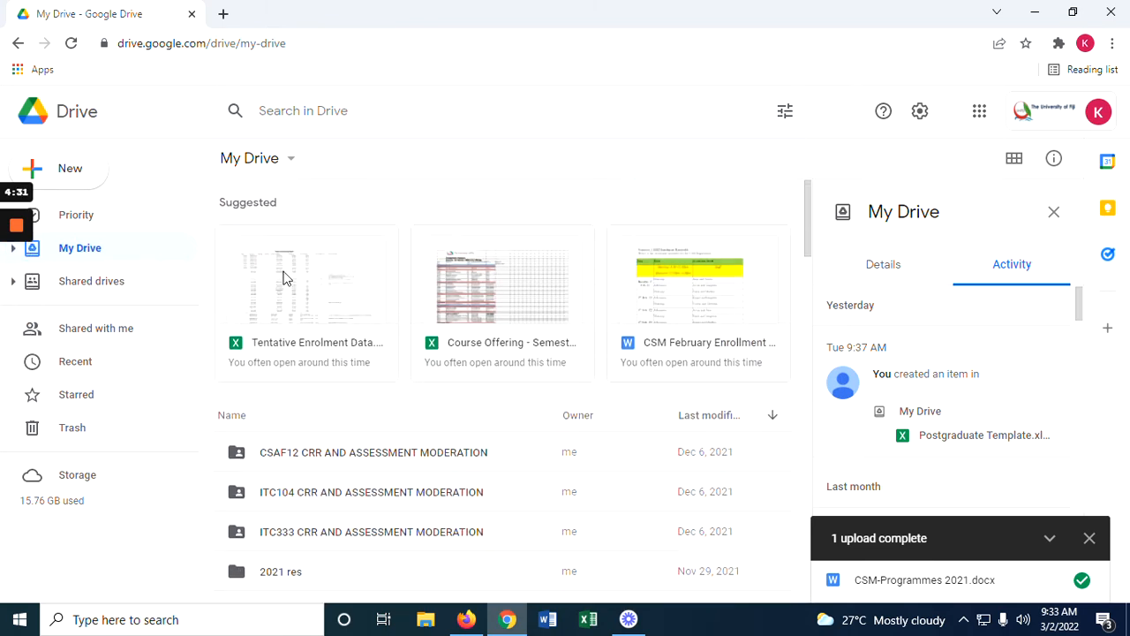
mouse_move(1084, 588)
left_click(1082, 582)
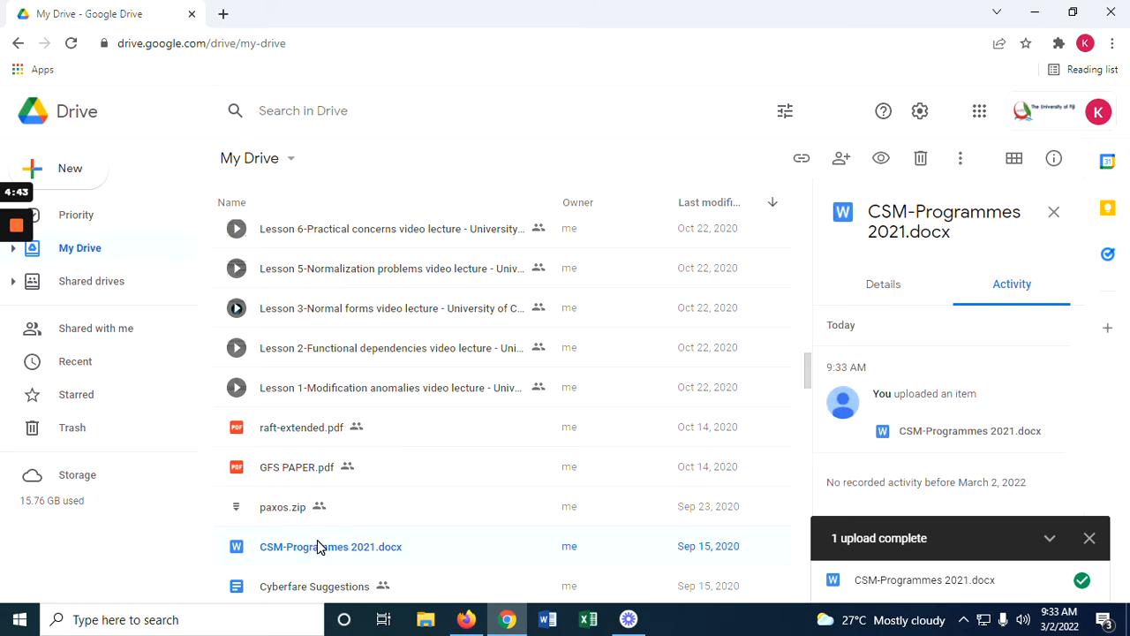
- Share CSM-Programmes 2021.docx by link with The University of Fiji, keeping the Viewer role
right_click(319, 547)
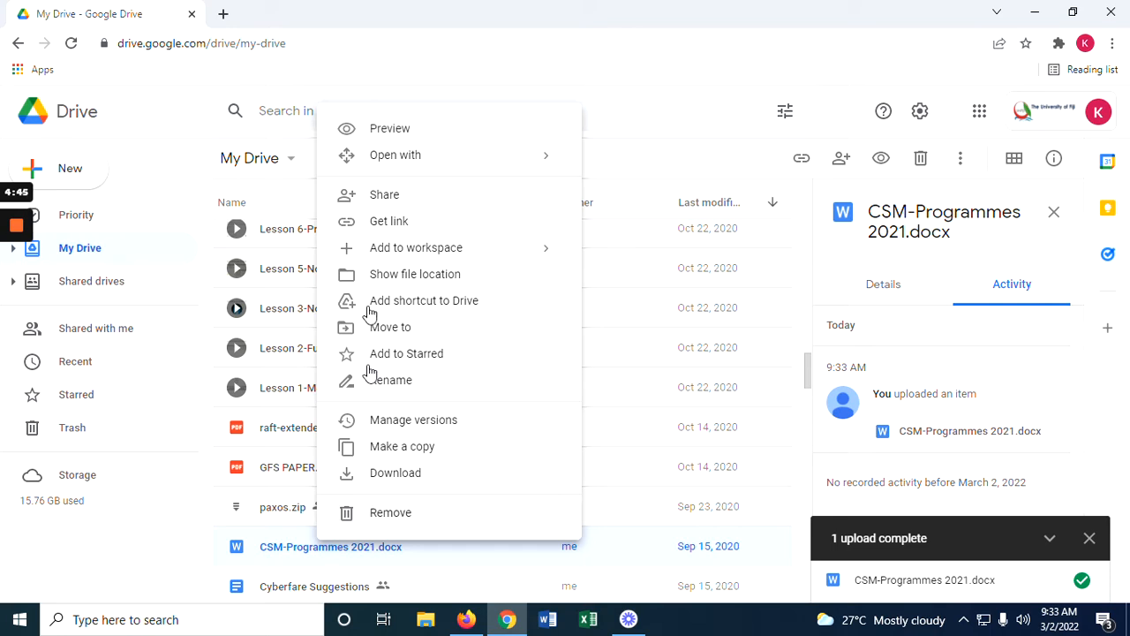
left_click(384, 196)
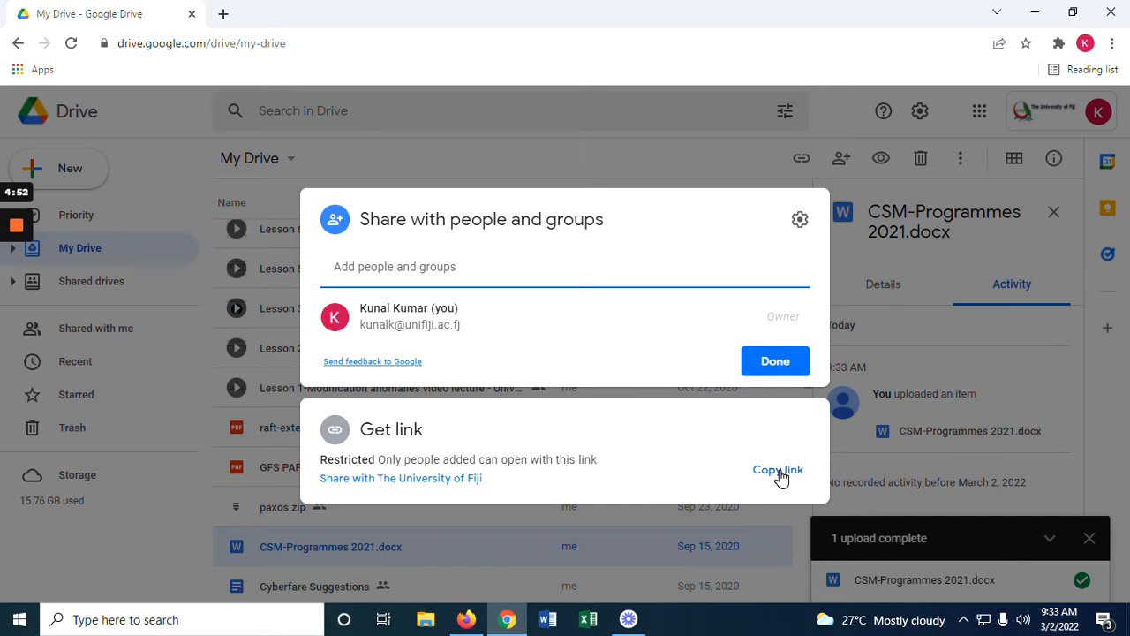
left_click(466, 480)
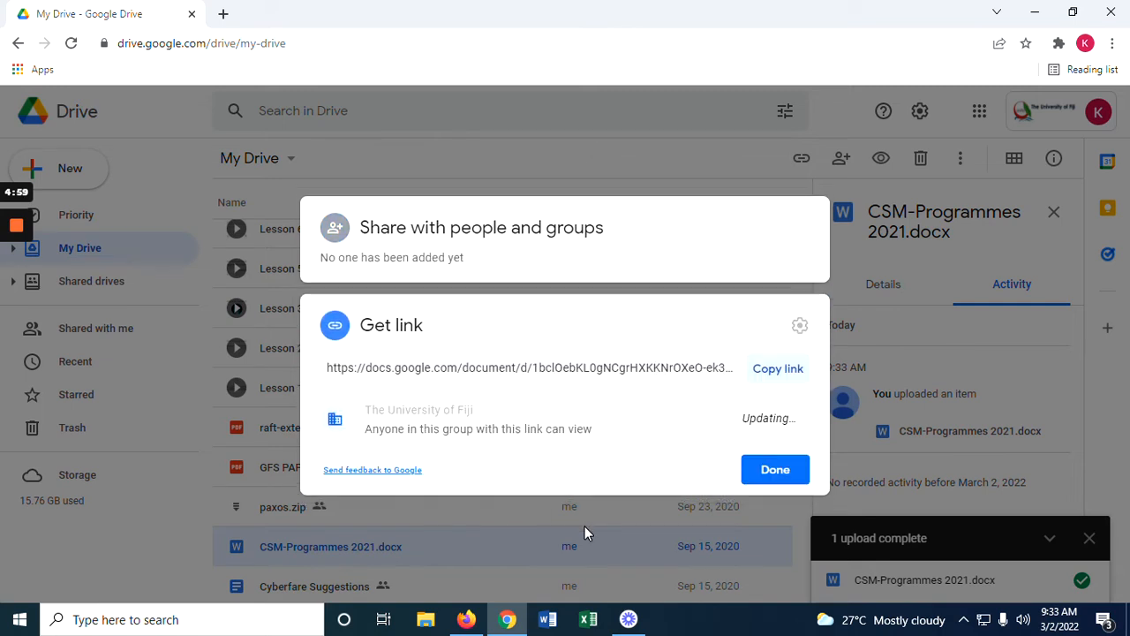
left_click(484, 412)
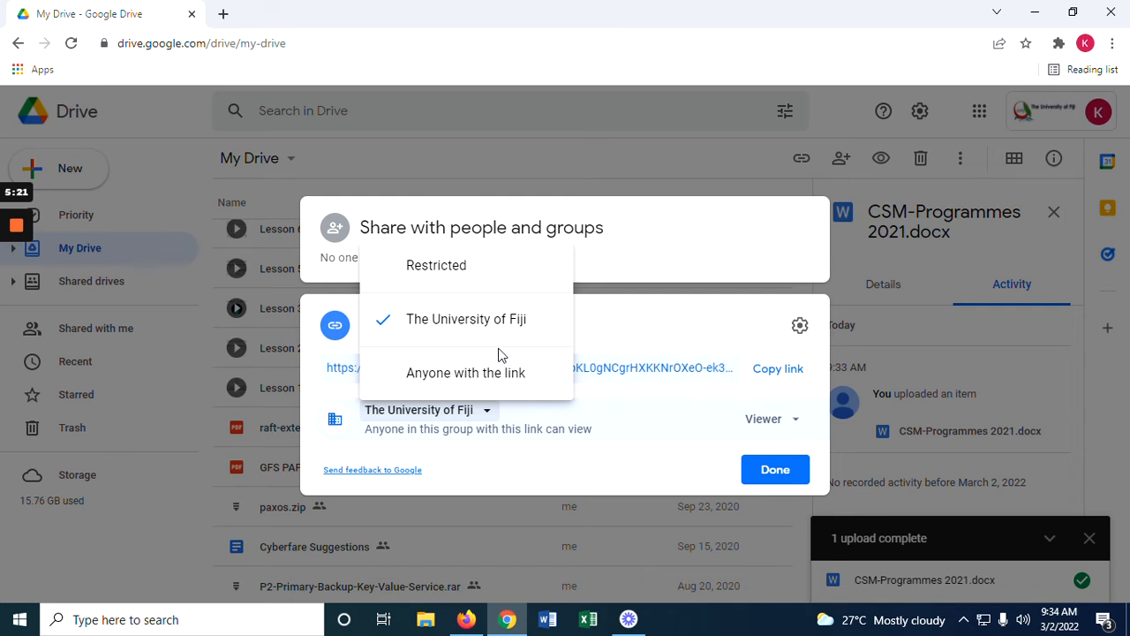
left_click(717, 472)
left_click(772, 470)
scroll(349, 468, "up", 15)
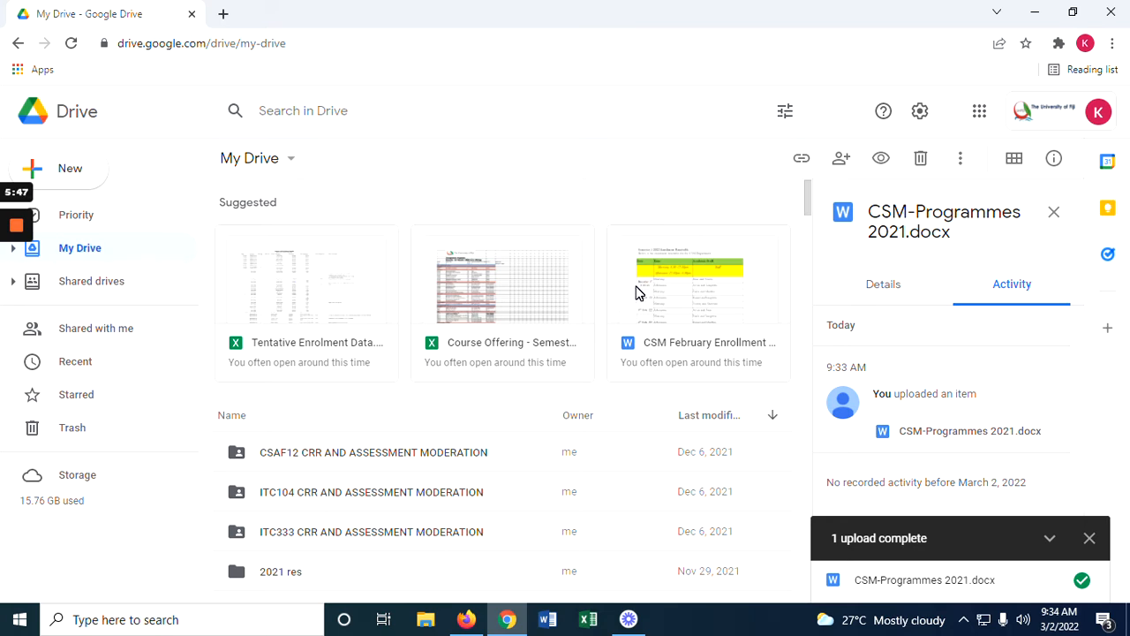
left_click(83, 184)
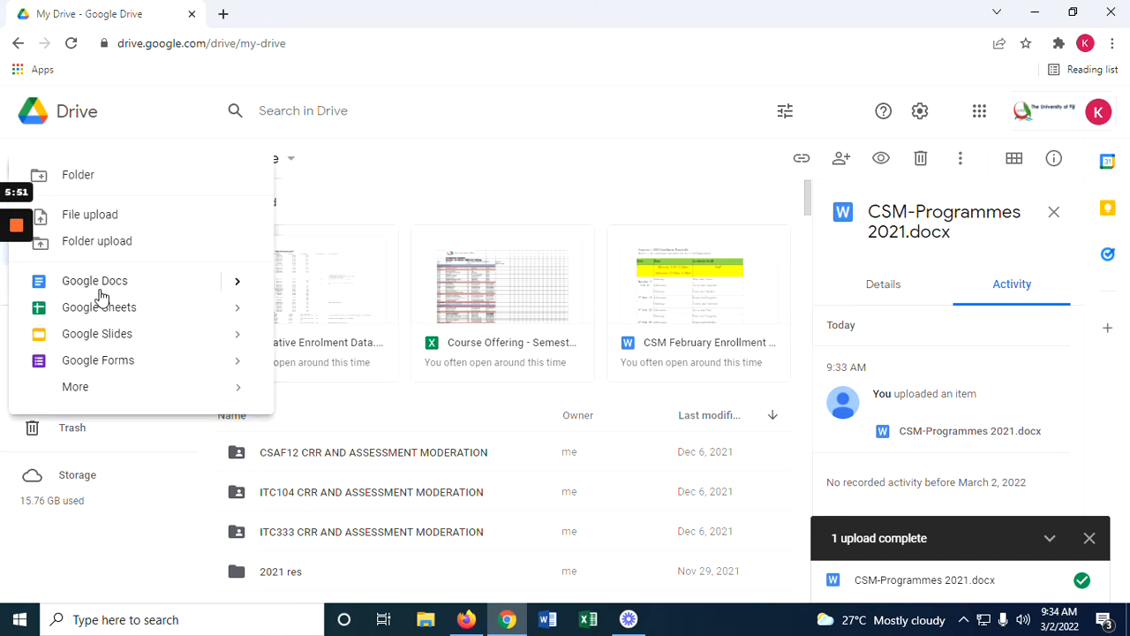
left_click(101, 219)
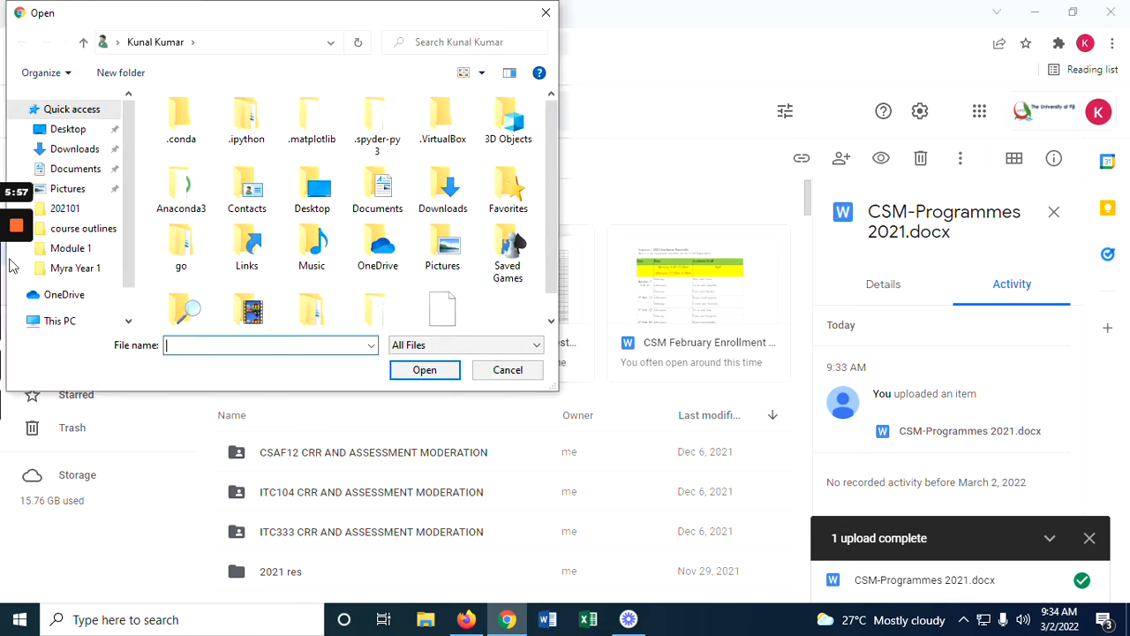
left_click(546, 12)
- Create a blank Google Docs document from My Drive and open its title for editing
left_click(89, 171)
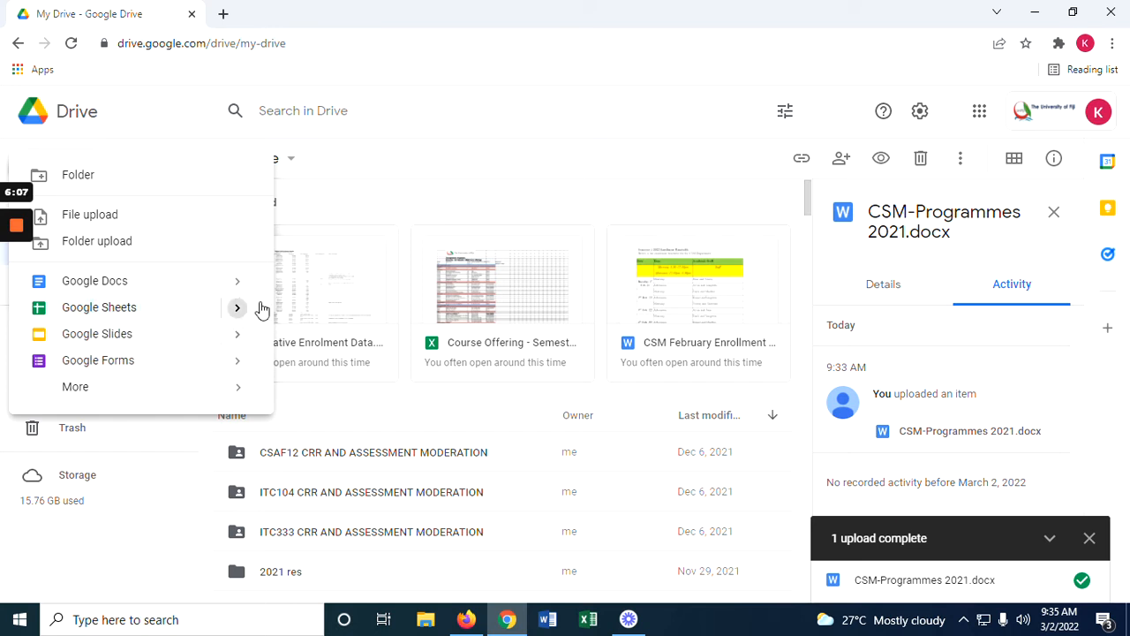
left_click(238, 283)
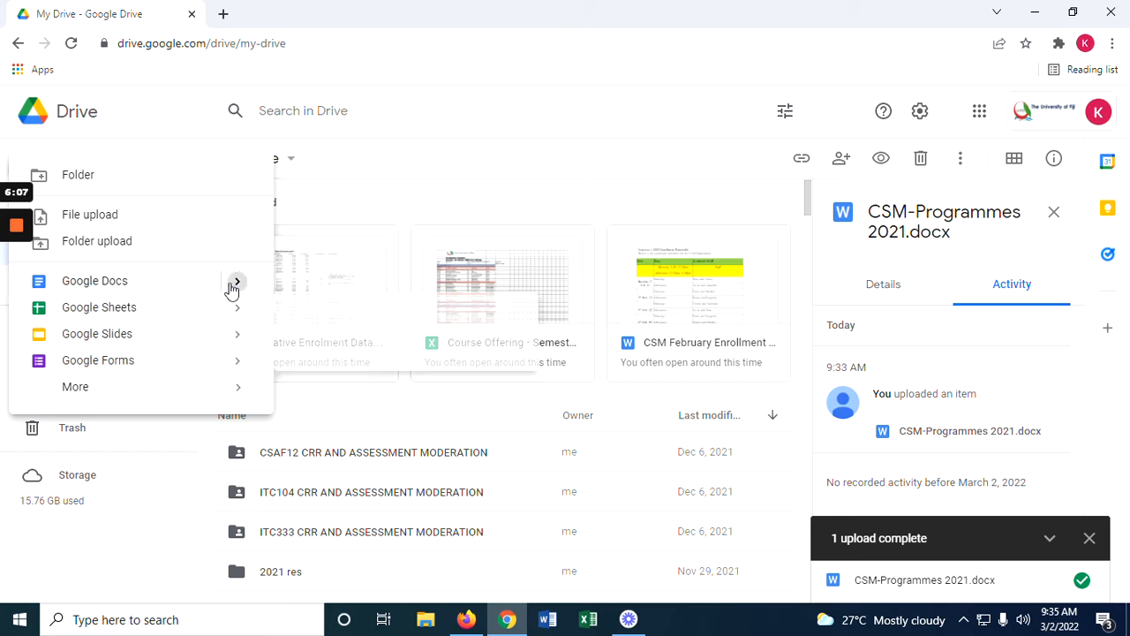
left_click(110, 287)
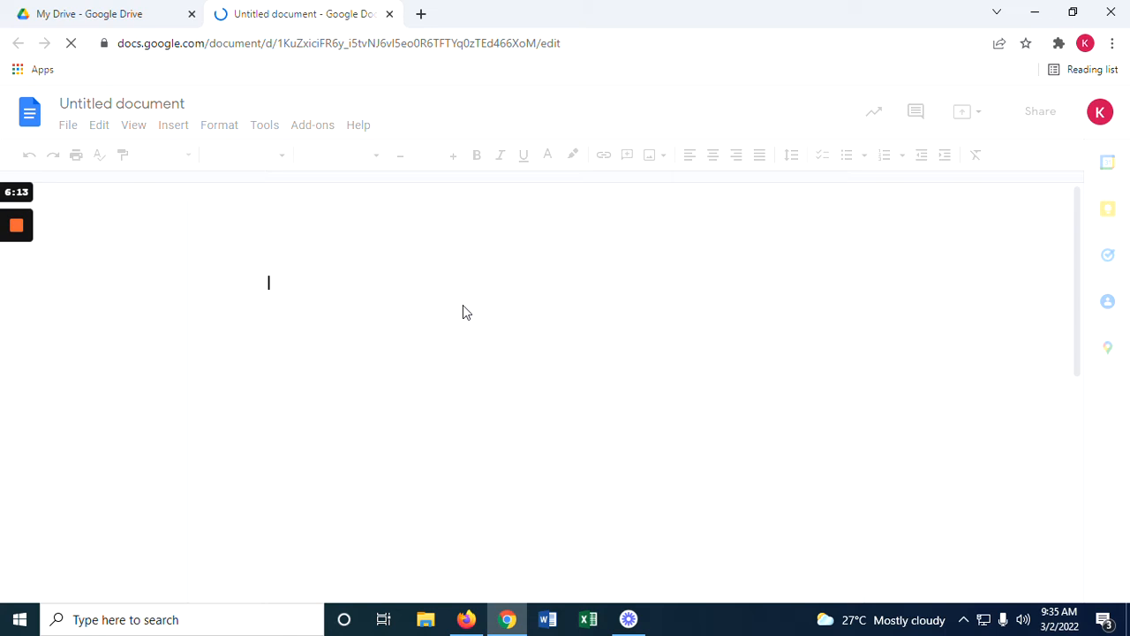
left_click(132, 20)
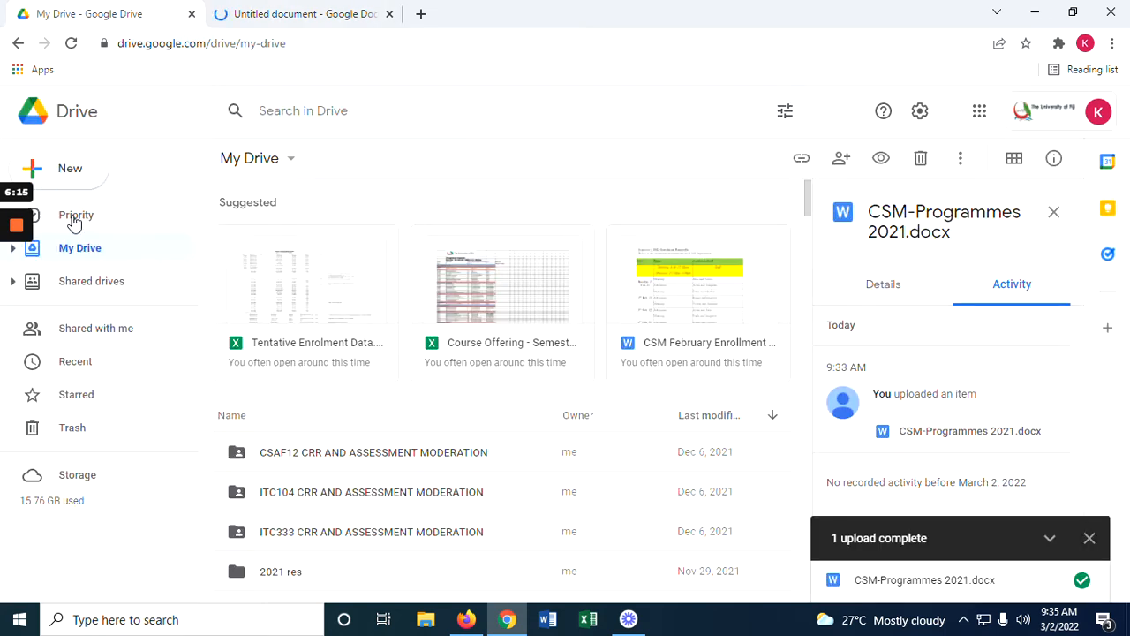
left_click(90, 177)
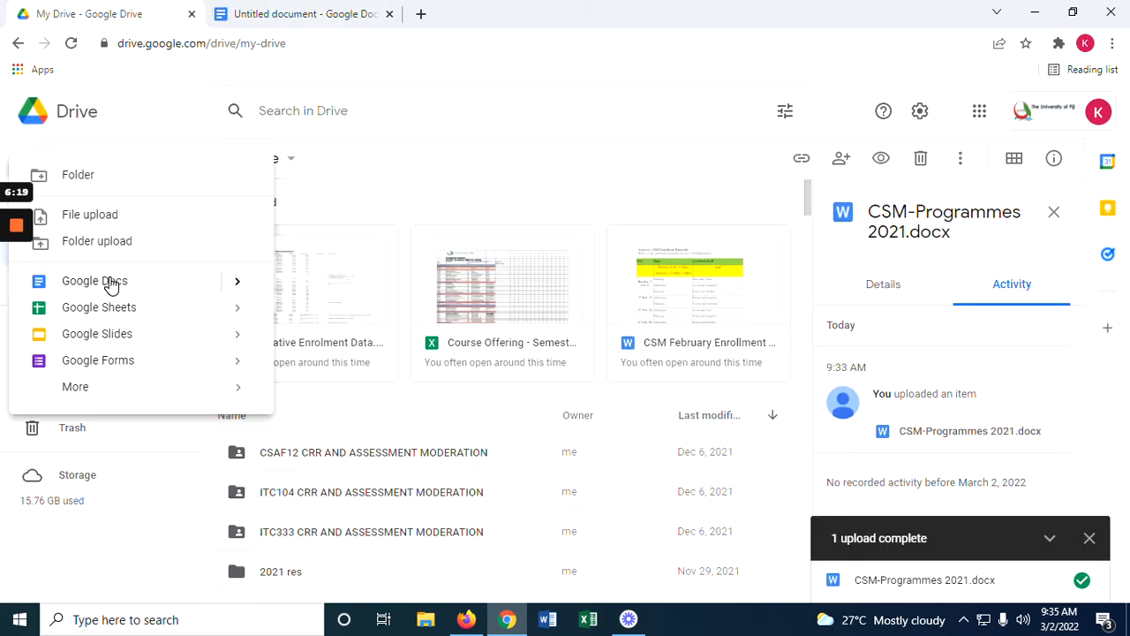
left_click(296, 10)
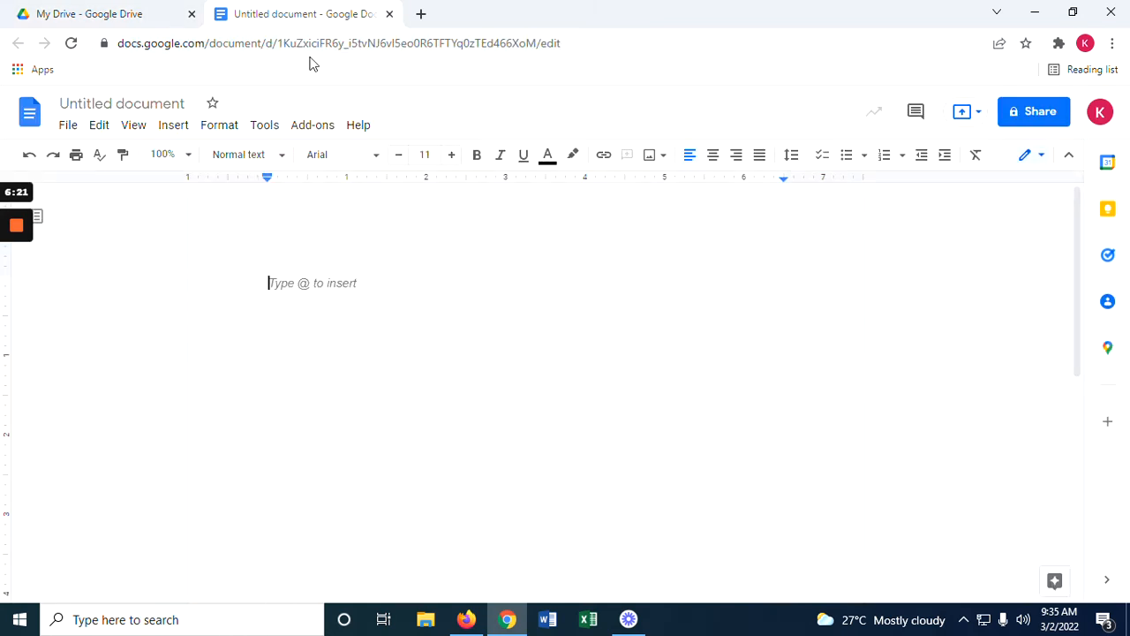
left_click(122, 104)
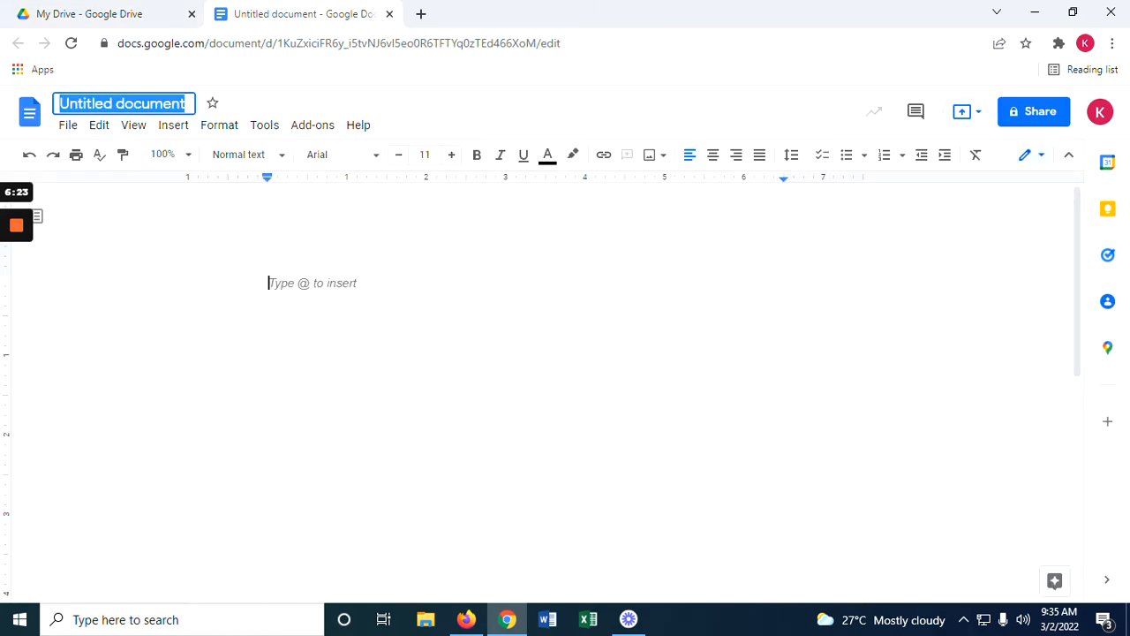
- Open the Google Docs home page from the Google apps in Drive and look over its templates and recent documents
left_click(133, 14)
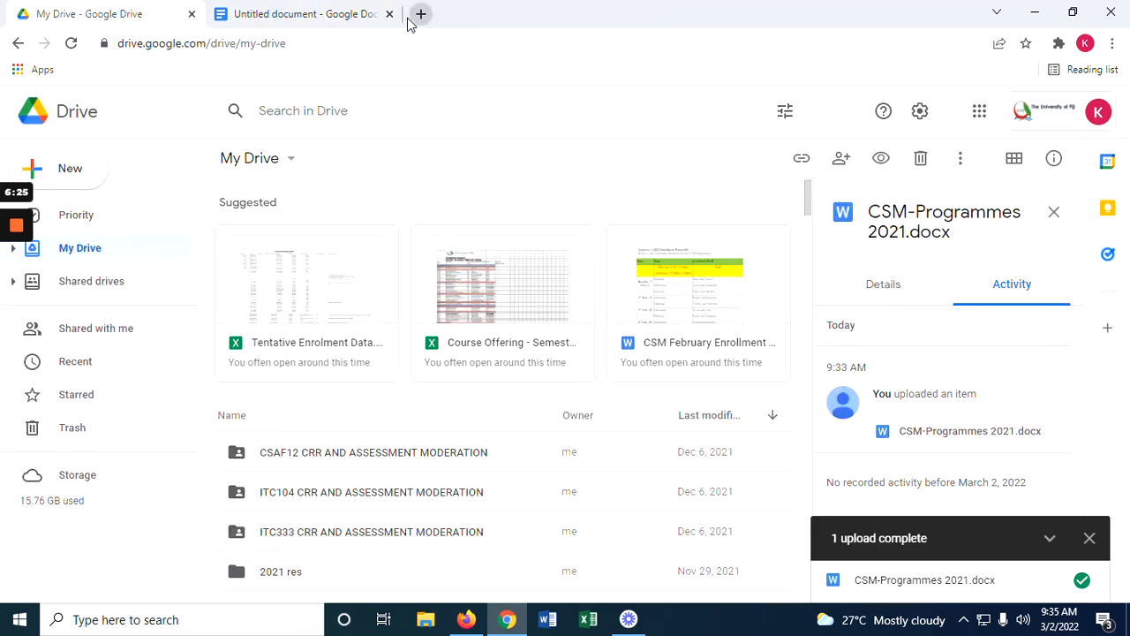
left_click(979, 111)
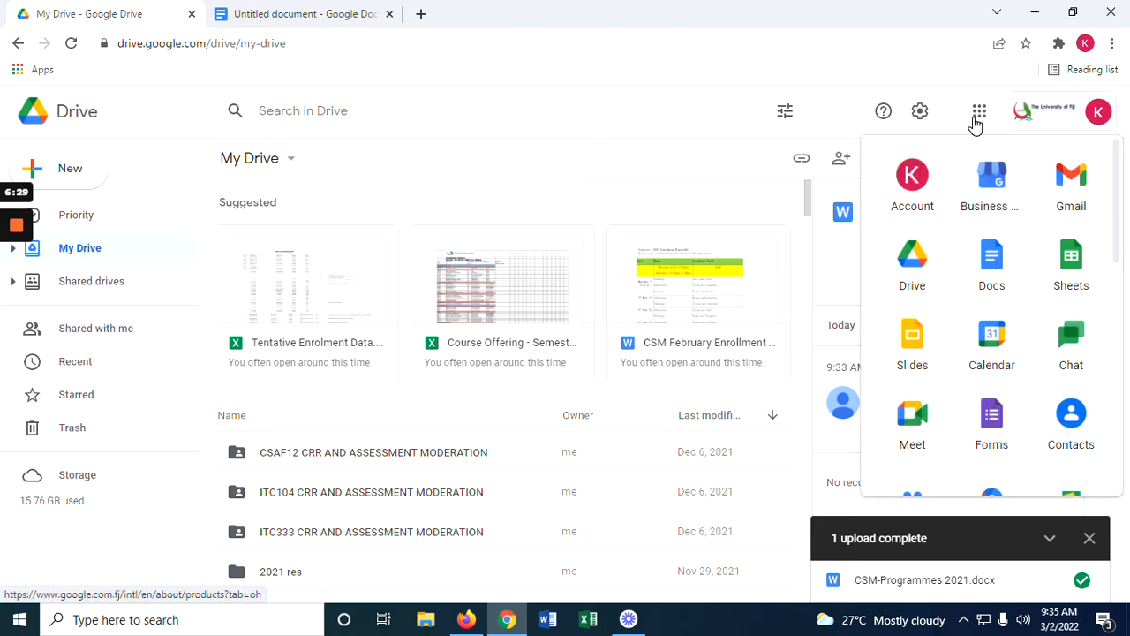
left_click(992, 261)
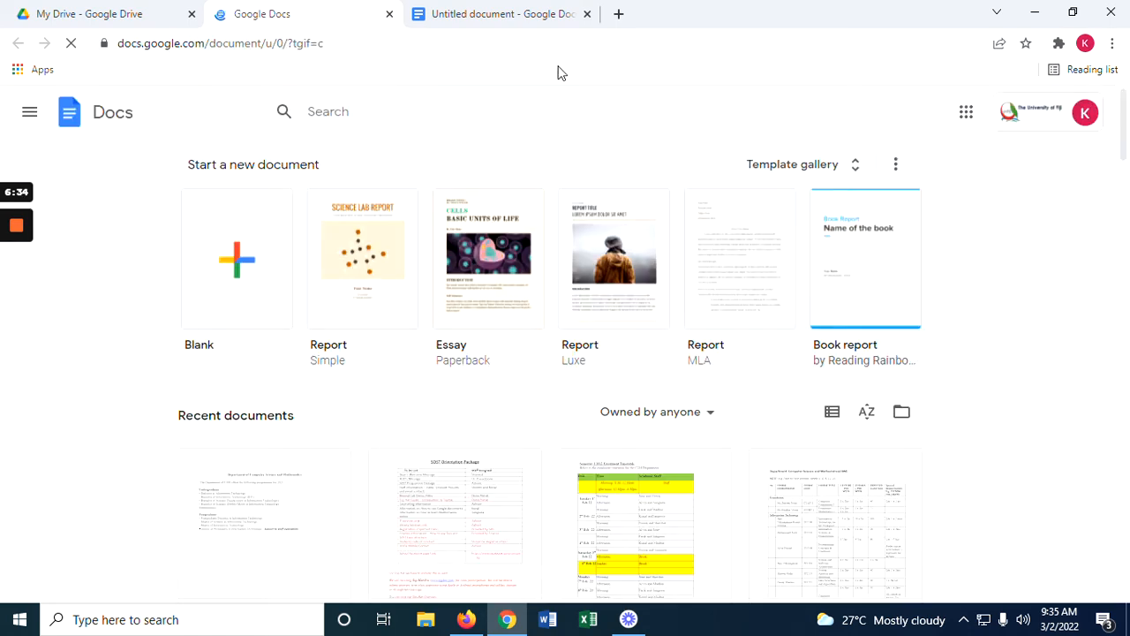
scroll(753, 247, "down", 3)
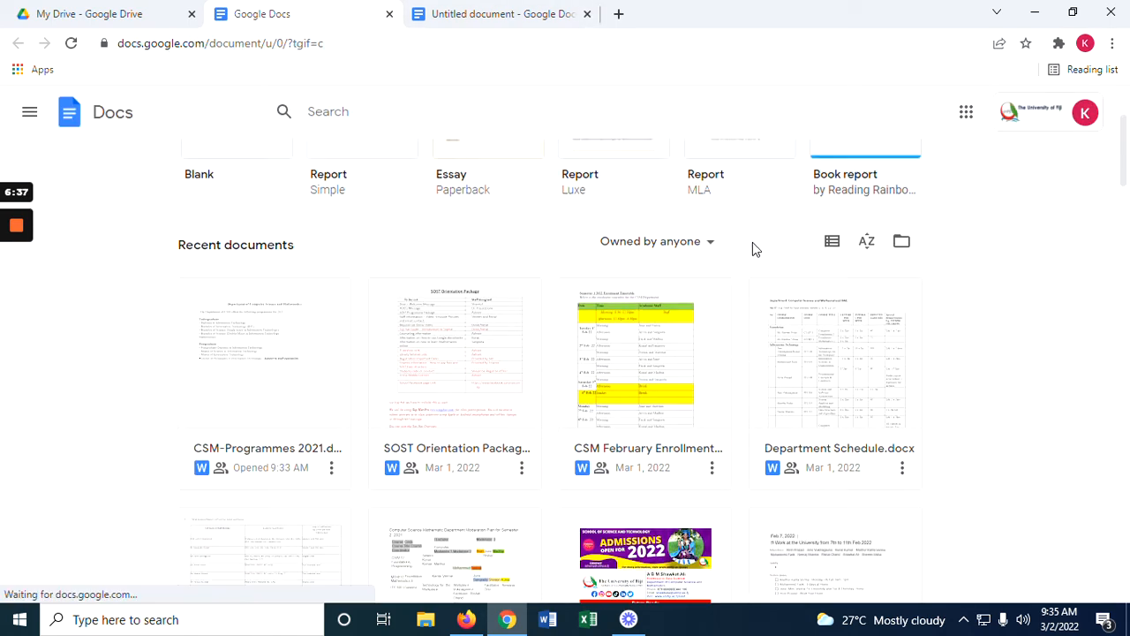
scroll(753, 247, "up", 3)
scroll(569, 350, "down", 5)
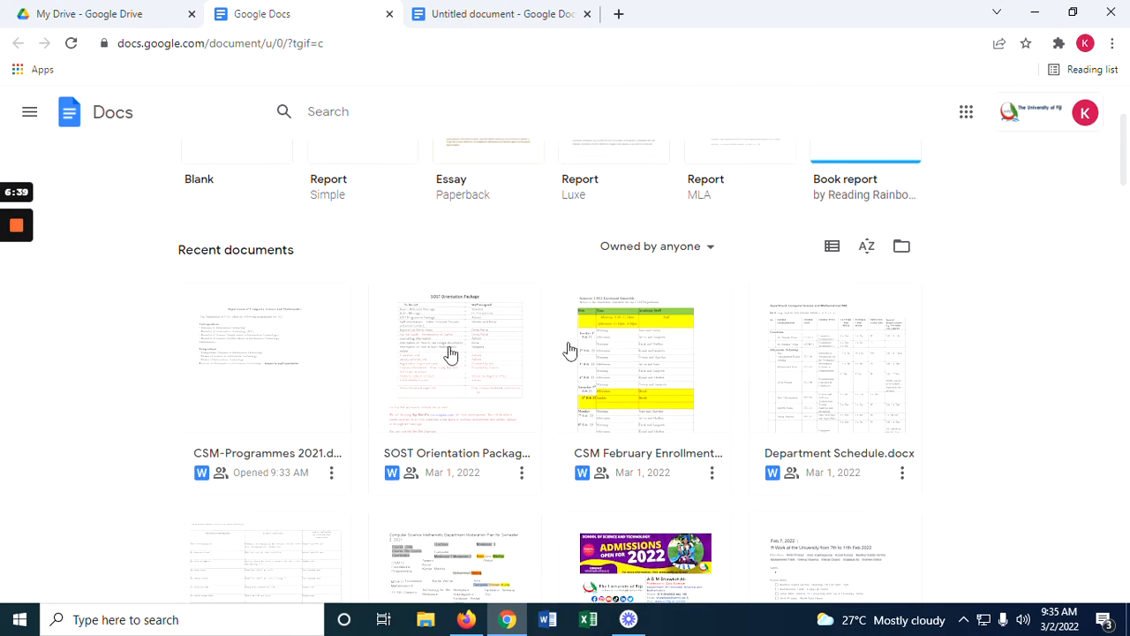
scroll(794, 405, "down", 3)
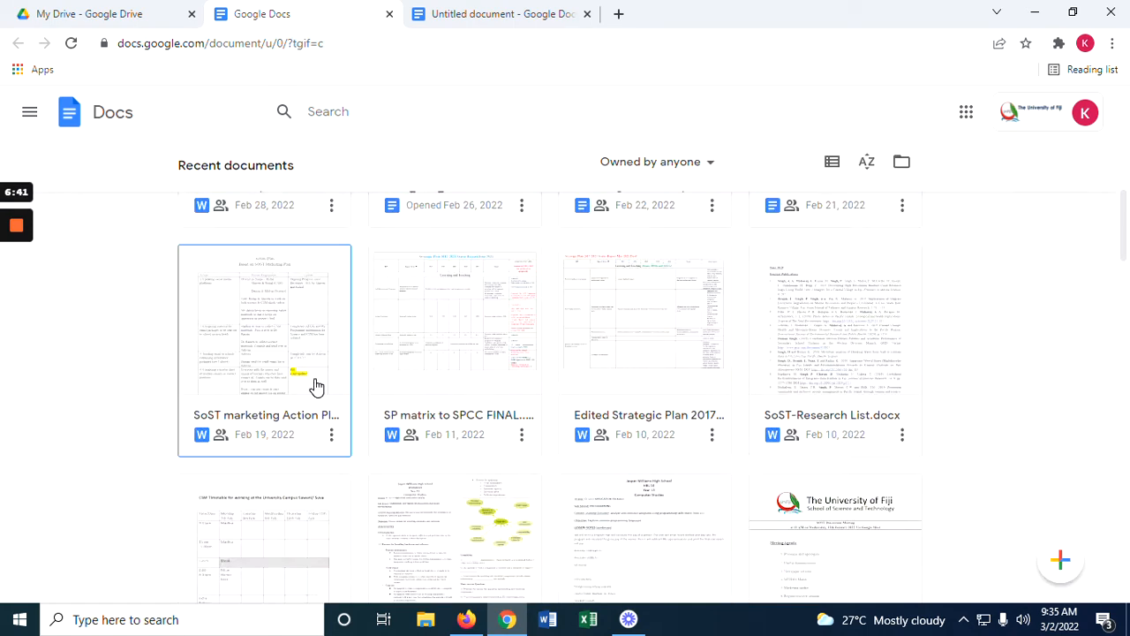
scroll(315, 384, "up", 4)
scroll(317, 386, "up", 3)
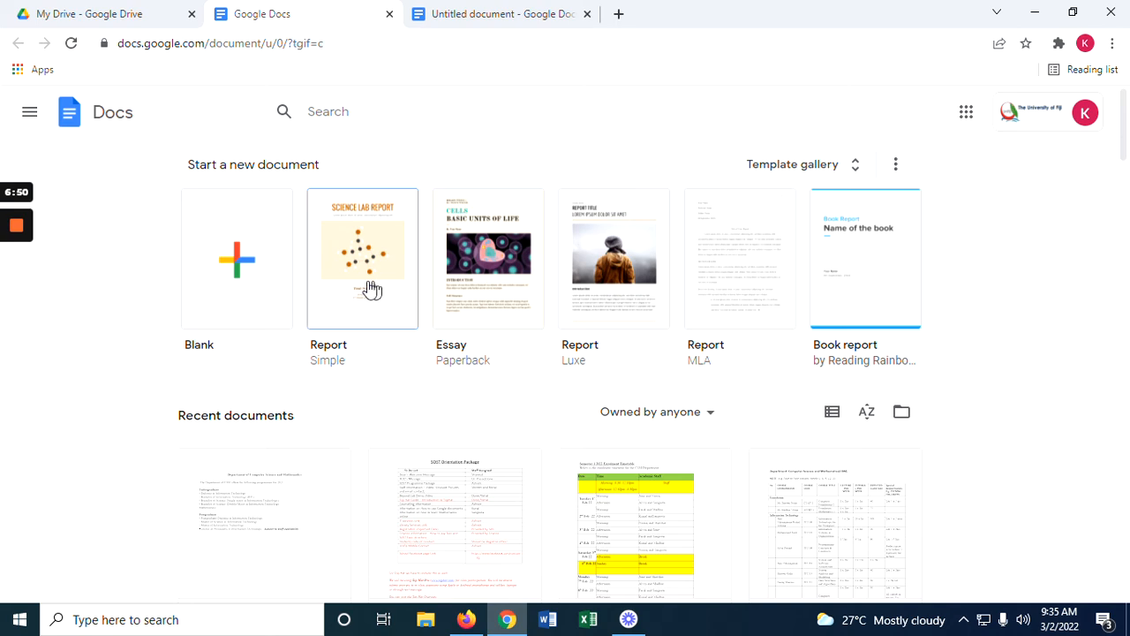
- Create a document from the Simple Report template and look through its contents
left_click(574, 352)
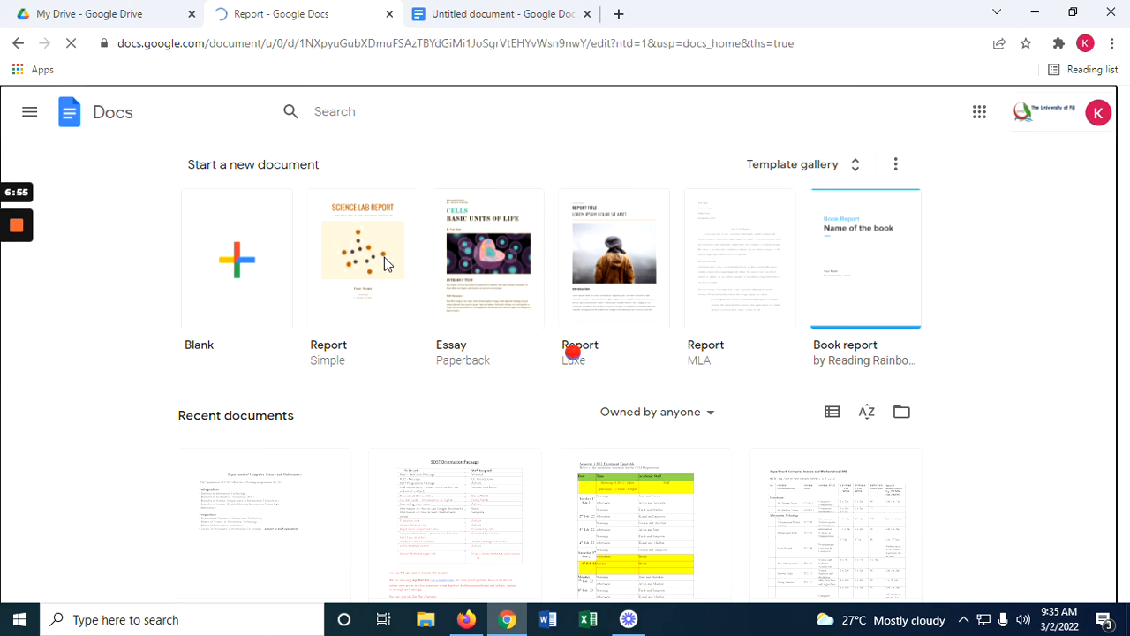
scroll(521, 386, "down", 15)
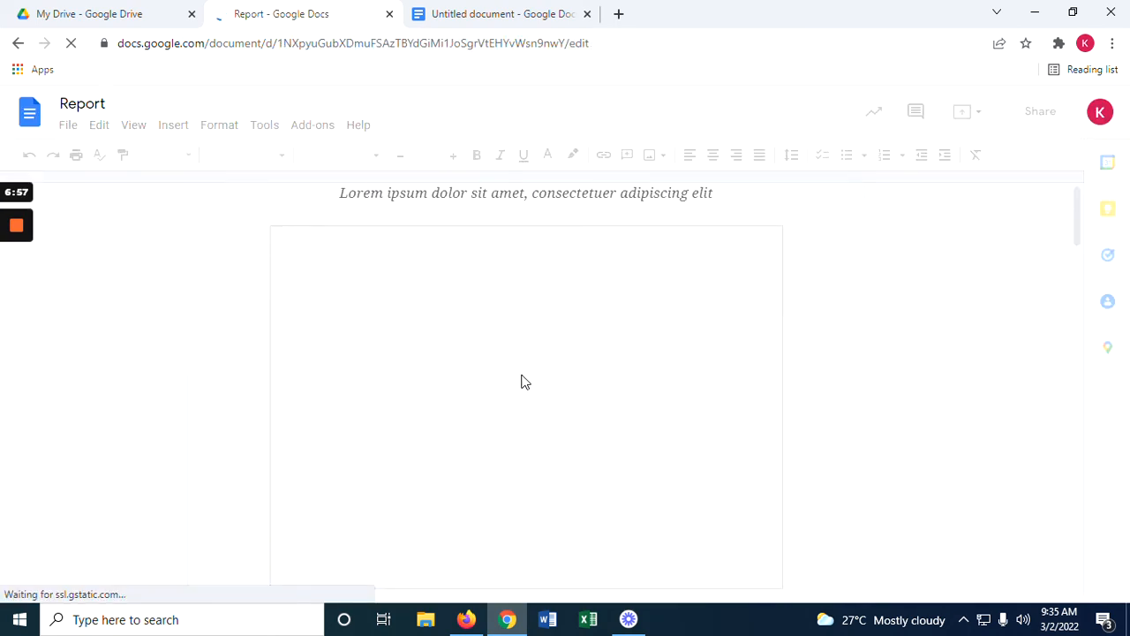
scroll(521, 386, "up", 10)
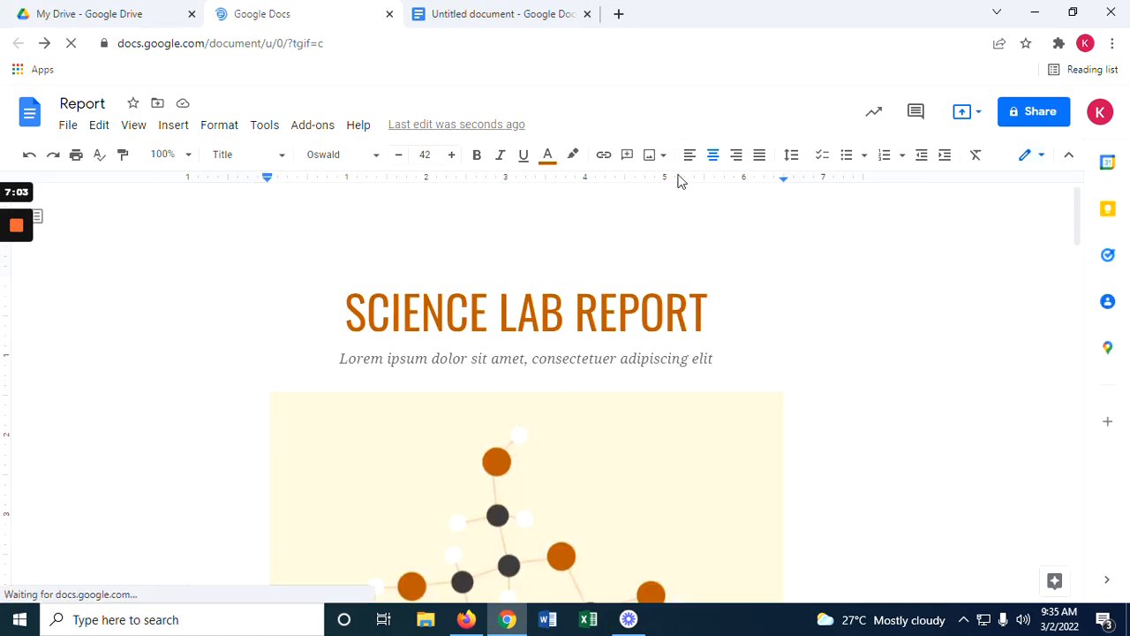
- Create a blank document from the Google Docs home page and close the tab of the earlier untitled document
left_click(234, 312)
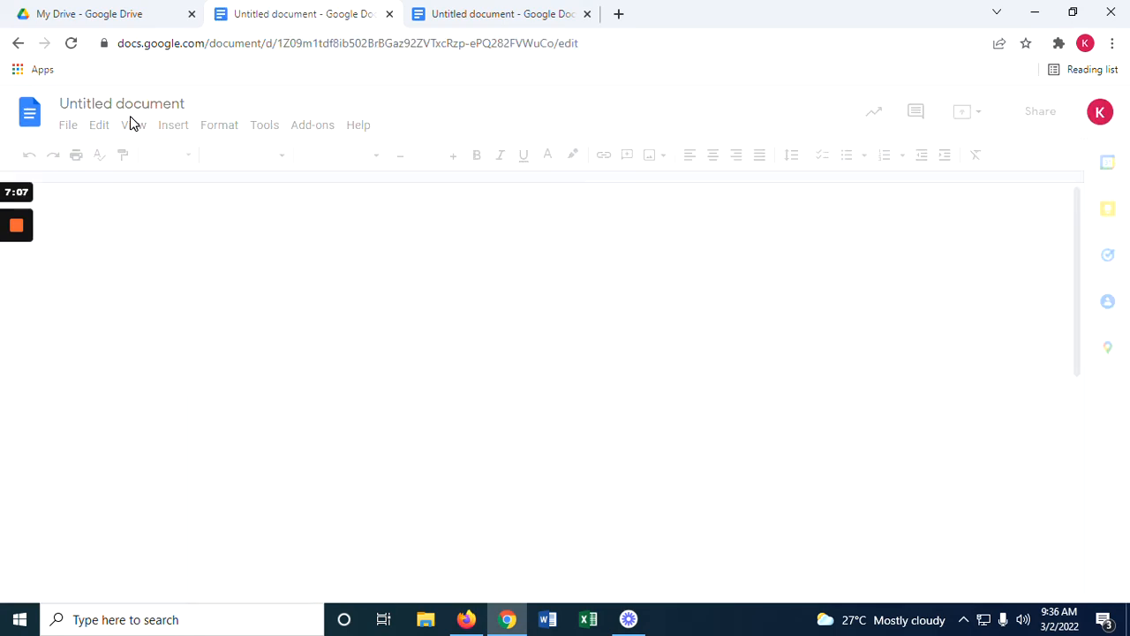
left_click(574, 13)
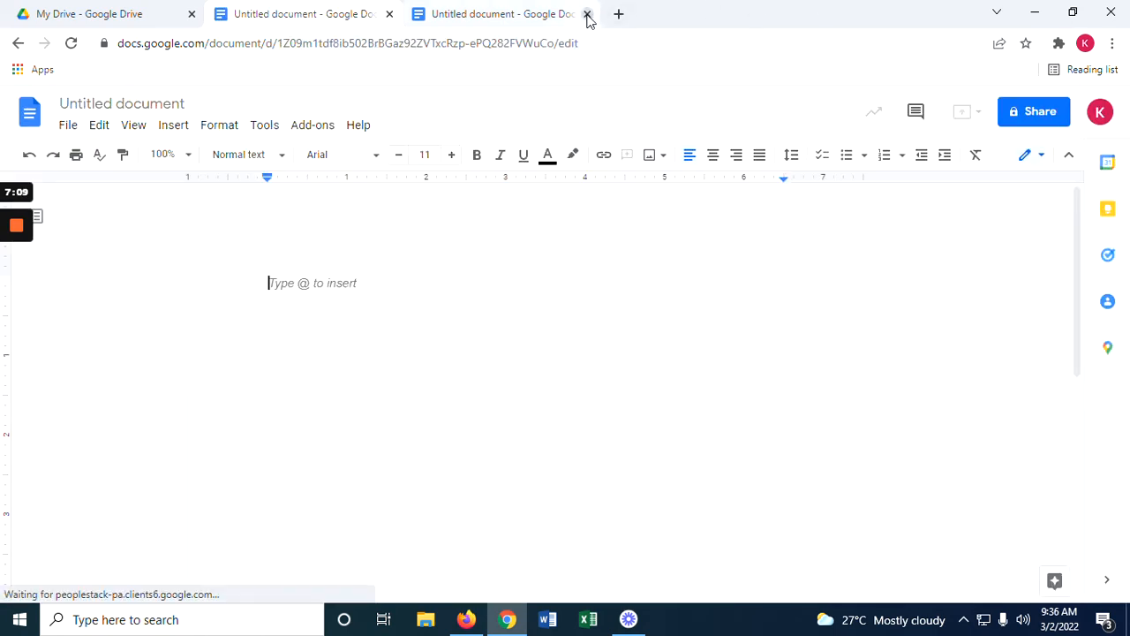
left_click(13, 7)
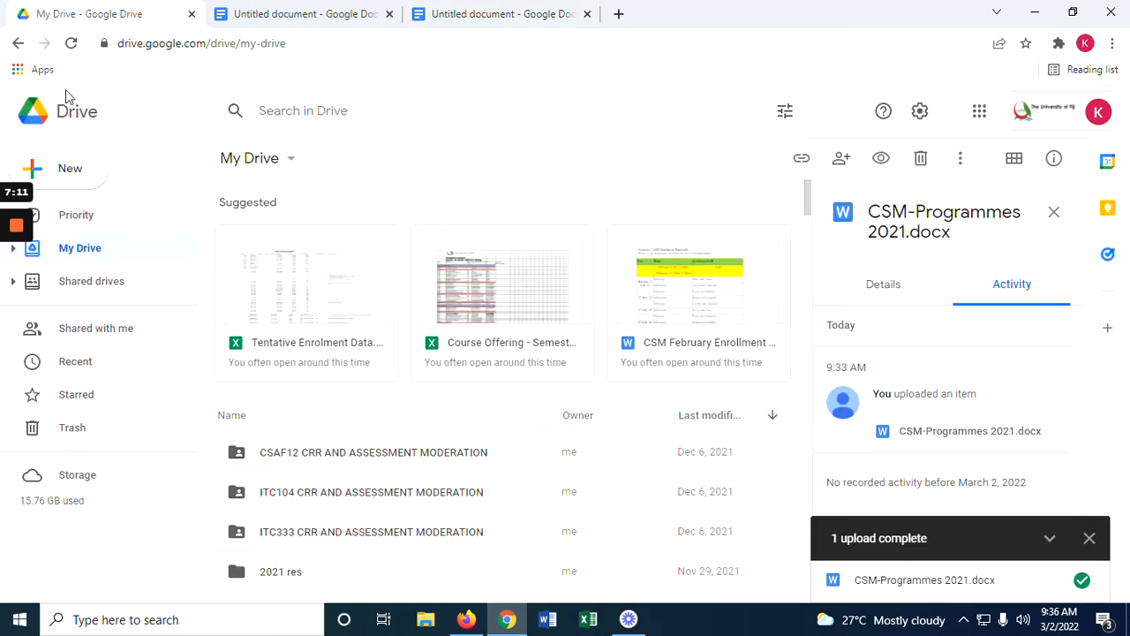
left_click(561, 12)
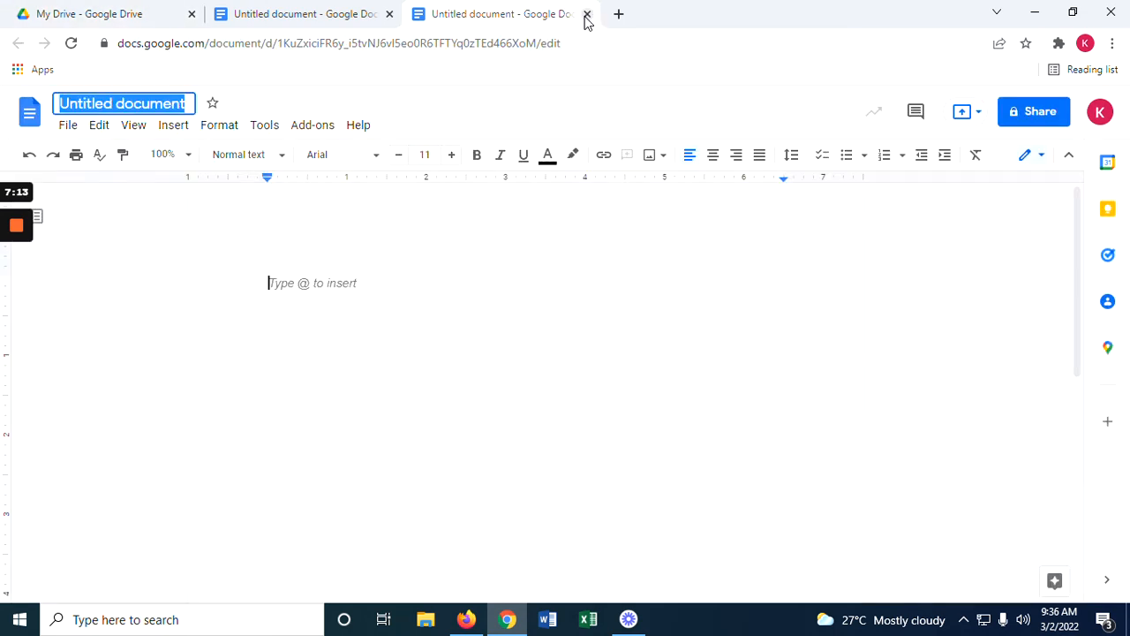
left_click(588, 14)
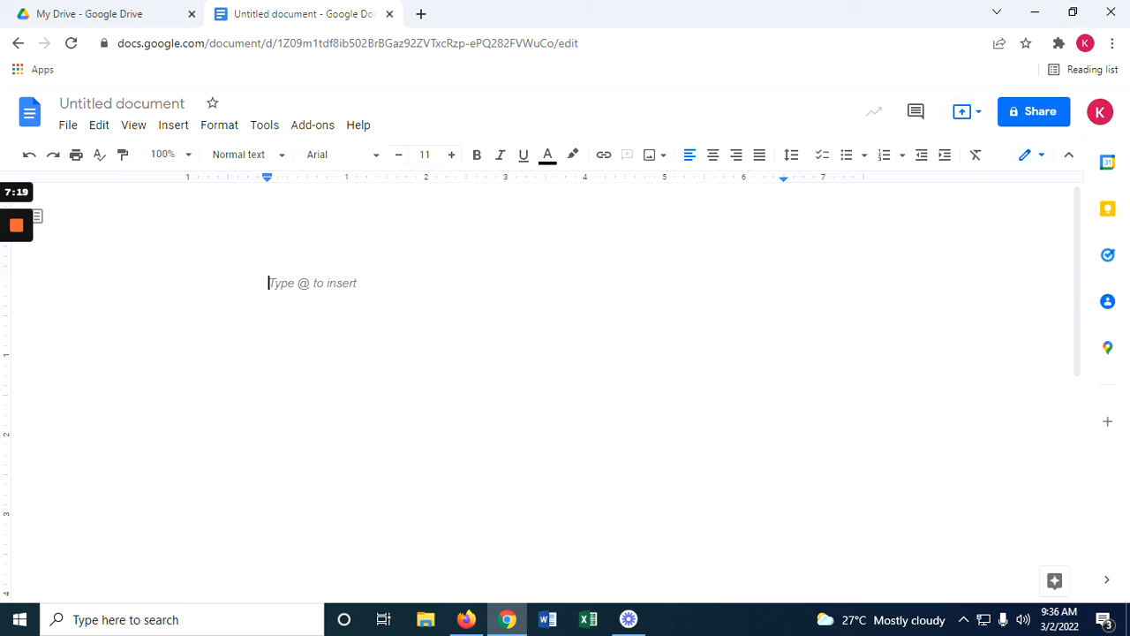
- Write "This is a header" on the first line of the document and "This is a text" on the line below
type("This ")
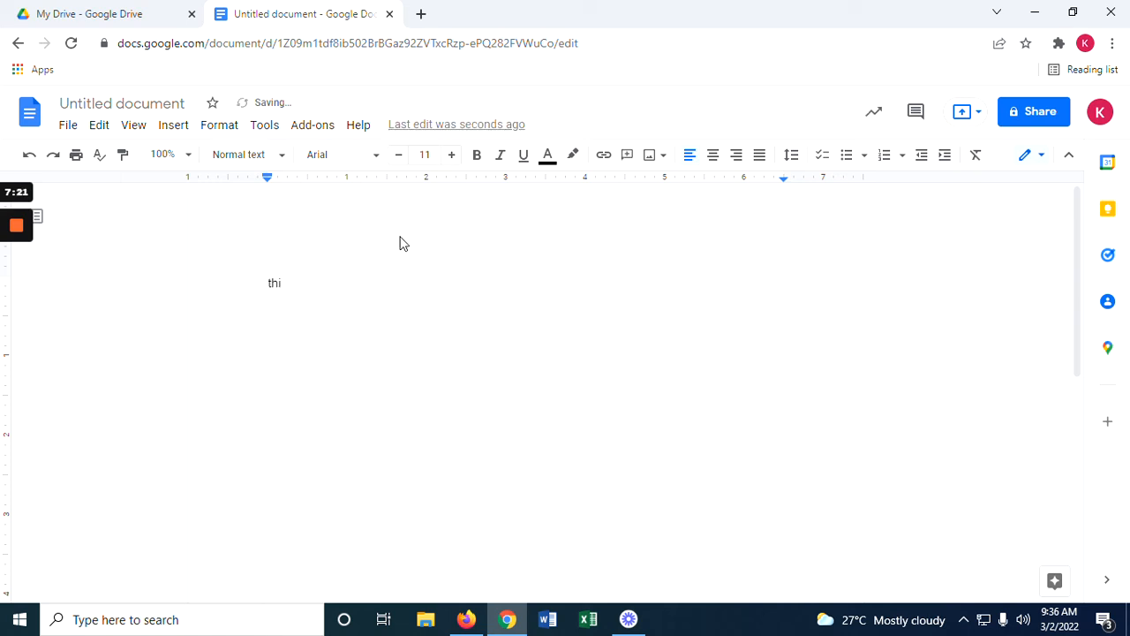
type("is a header")
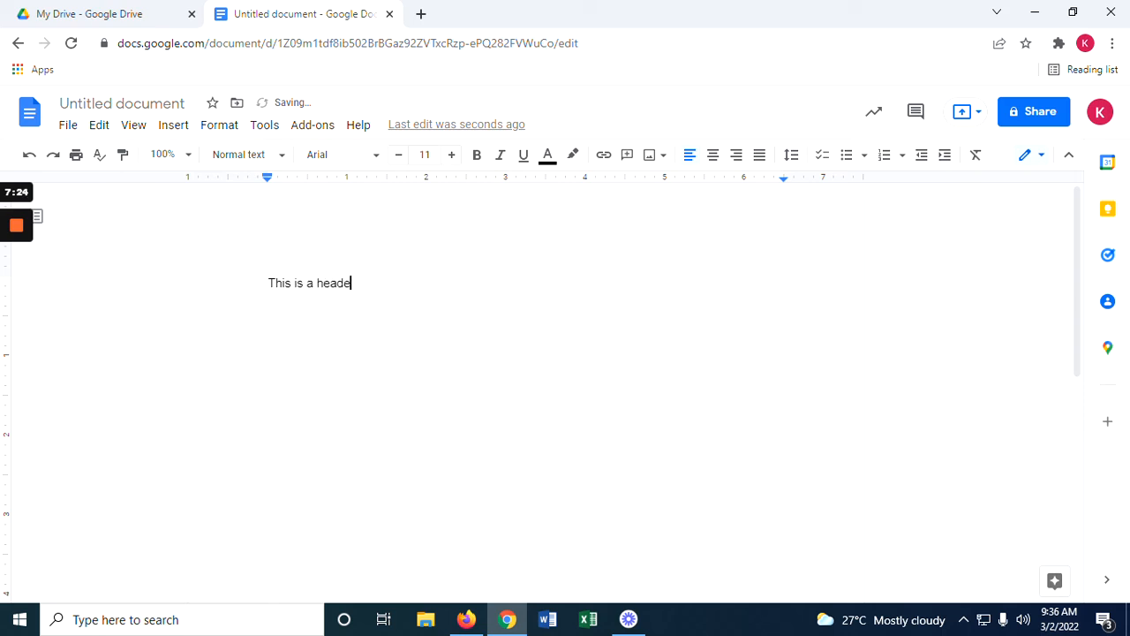
key("Return")
type("thiu")
type("s is a ")
type("tex")
scroll(543, 389, "down", 1)
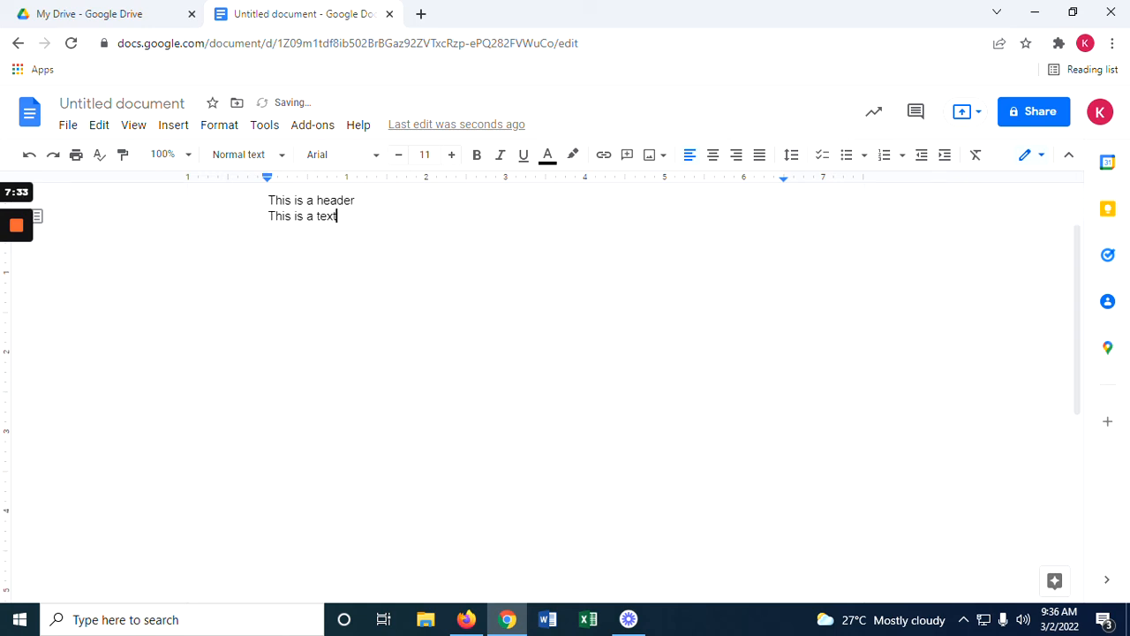
- Make the line "This is a header" bold and set its font size to 15
scroll(543, 388, "up", 1)
double_click(335, 283)
left_click(336, 283)
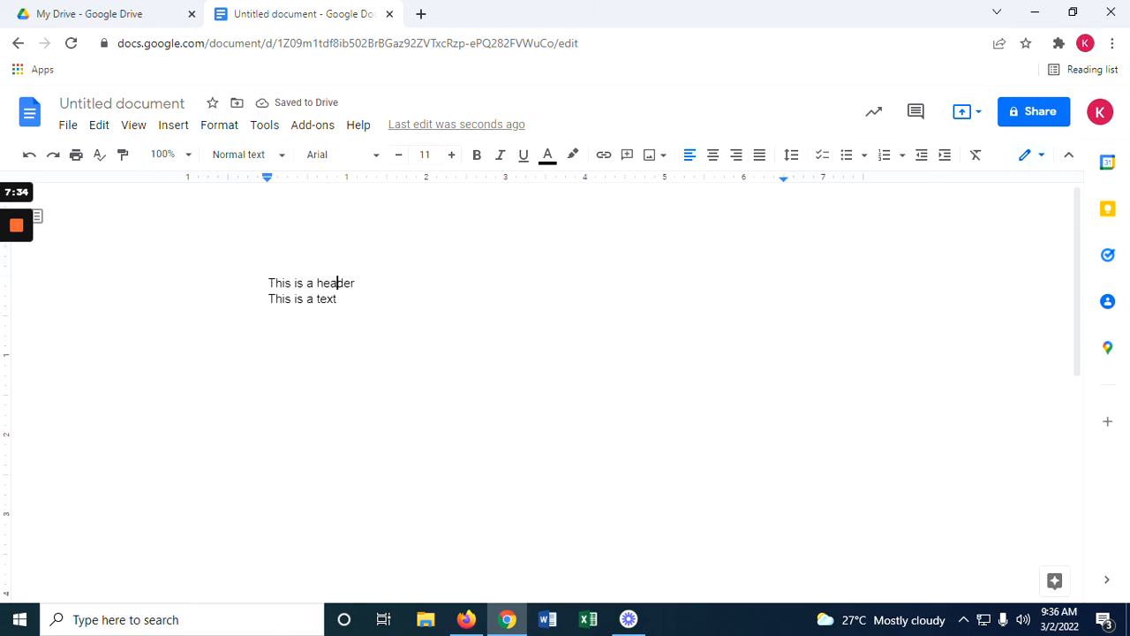
key("Right")
key("Home")
key("shift+Down")
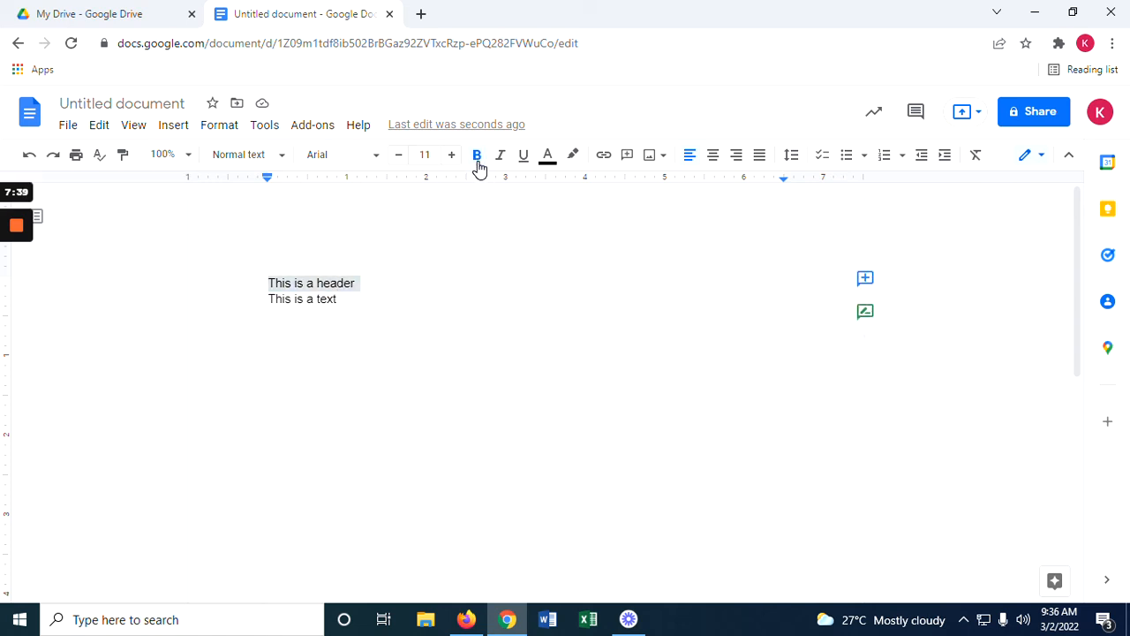
left_click(476, 163)
left_click(448, 163)
left_click(448, 163)
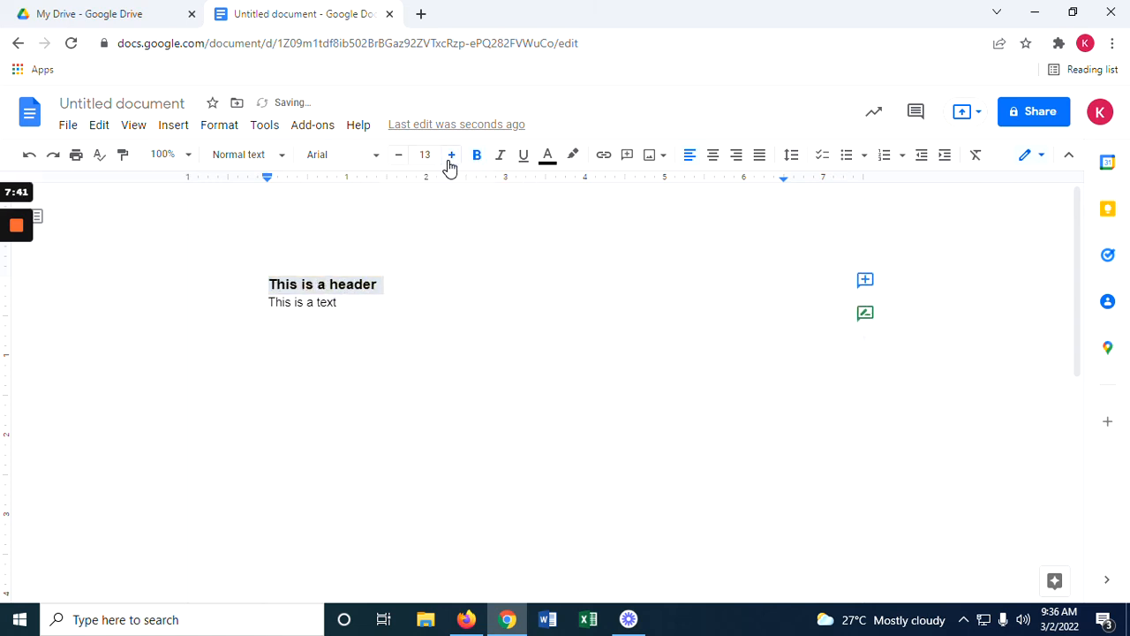
left_click(450, 156)
left_click(450, 156)
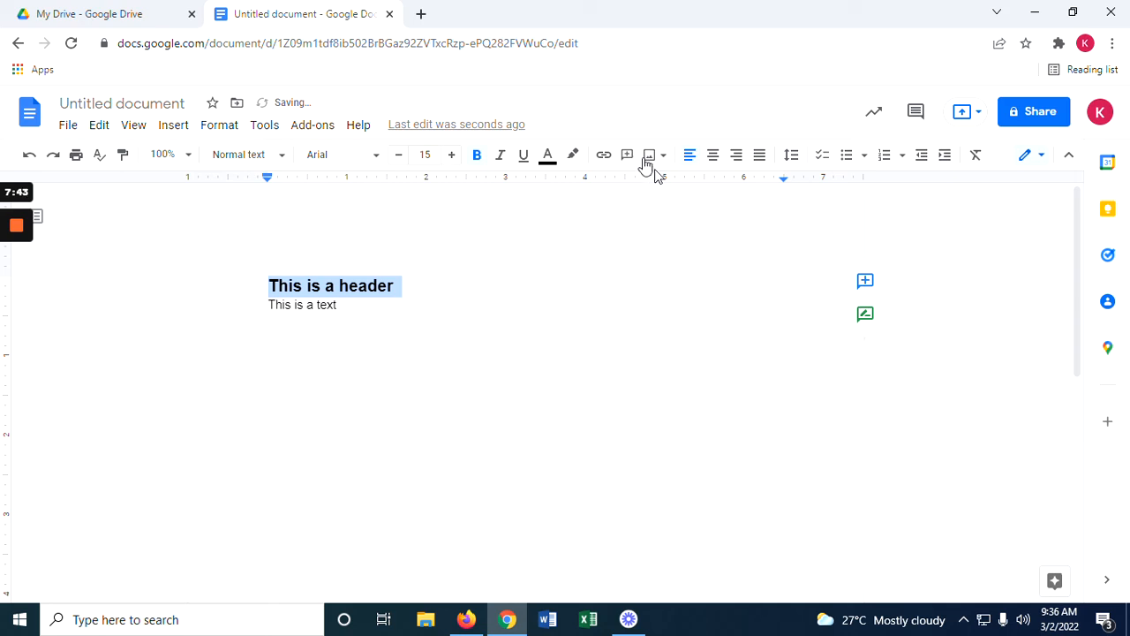
- Try right and justified alignment on the header line and leave it center-aligned
left_click(713, 166)
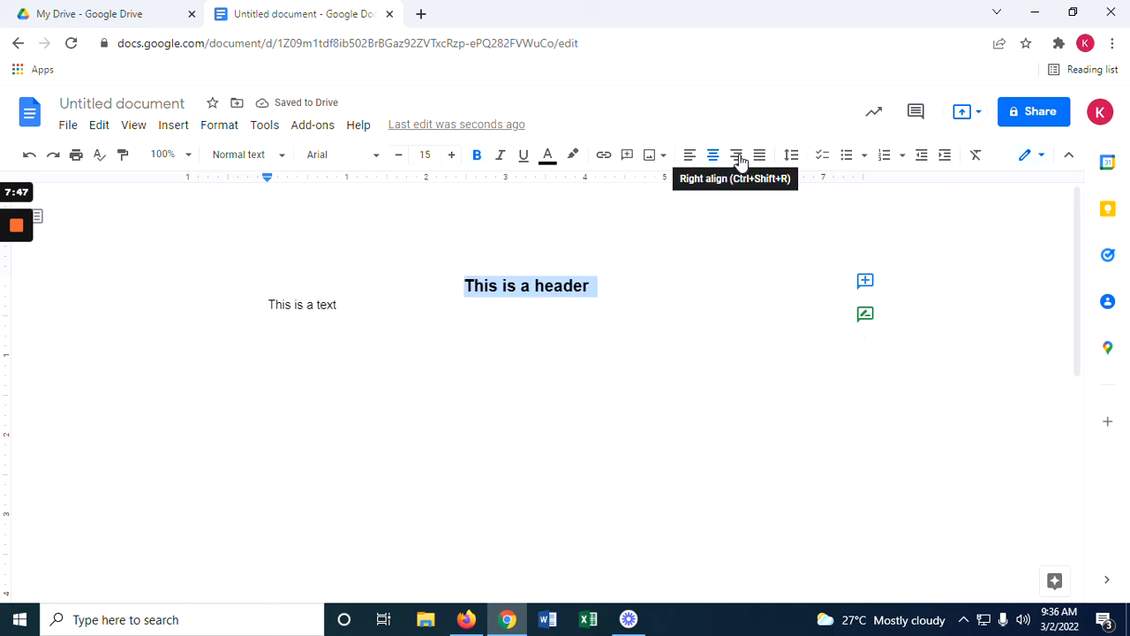
left_click(741, 159)
left_click(760, 159)
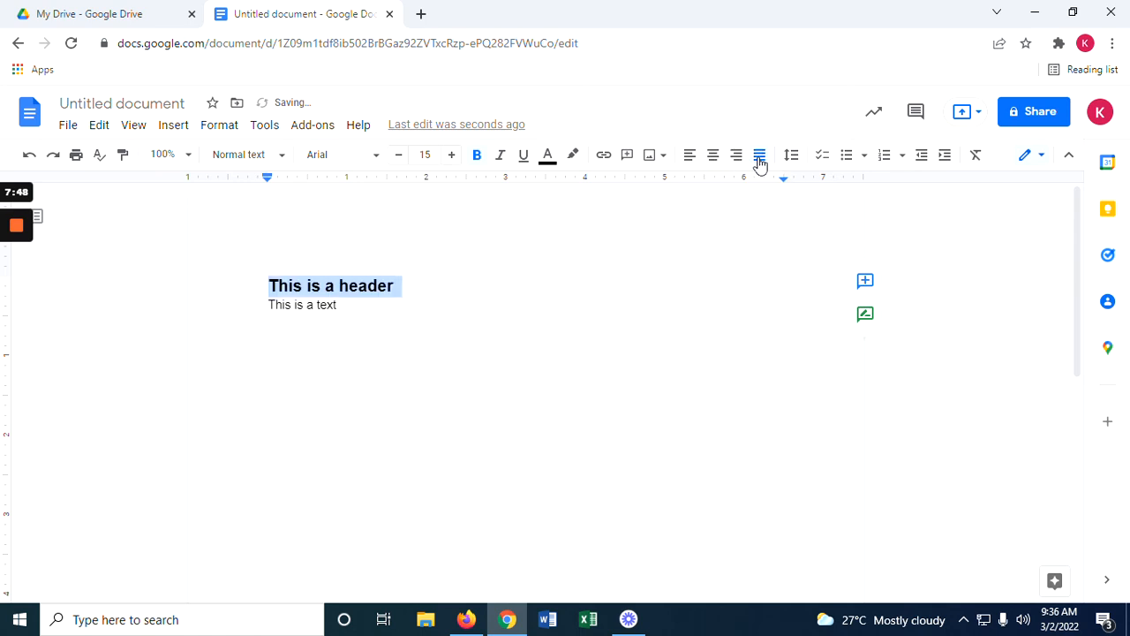
left_click(714, 164)
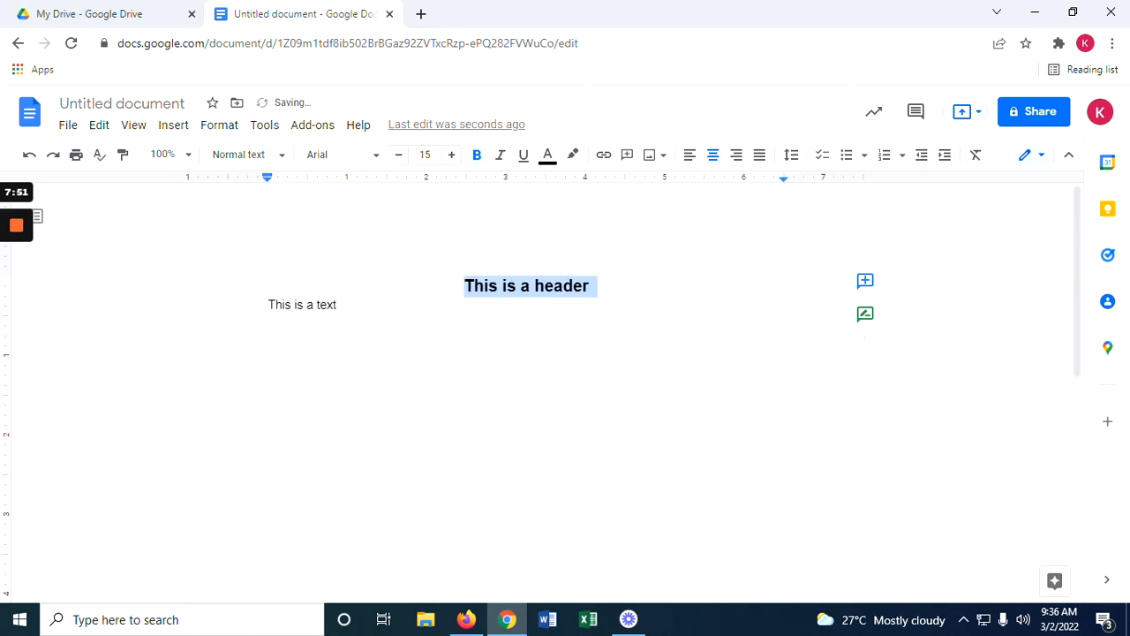
- Copy the line "This is a text" and paste it on a new line directly below
left_click(270, 304)
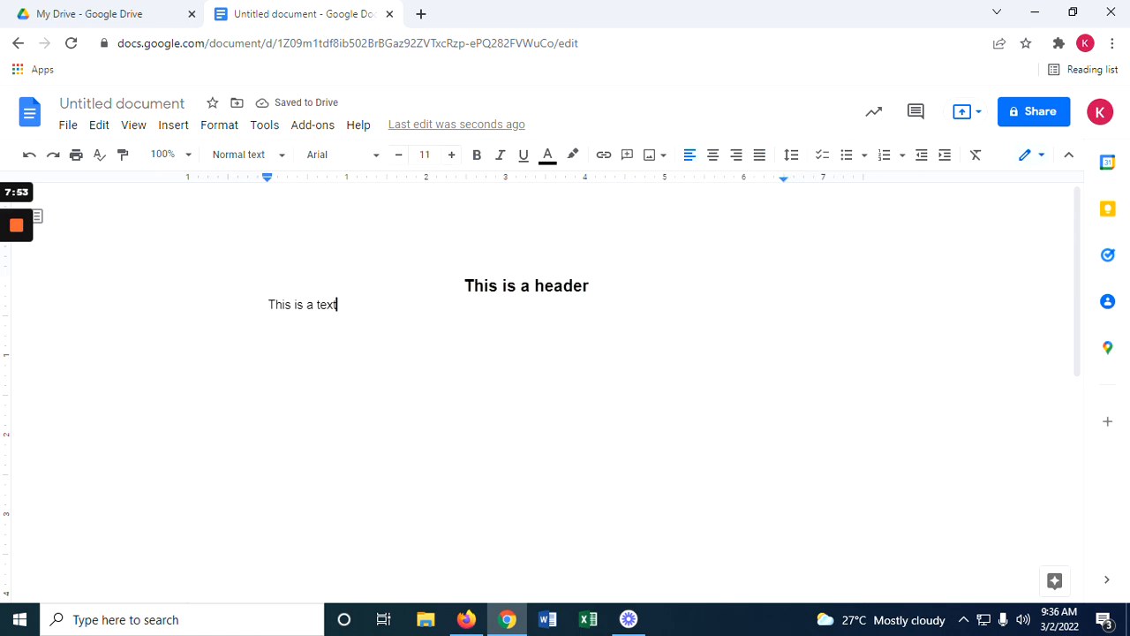
left_click(338, 305, "shift")
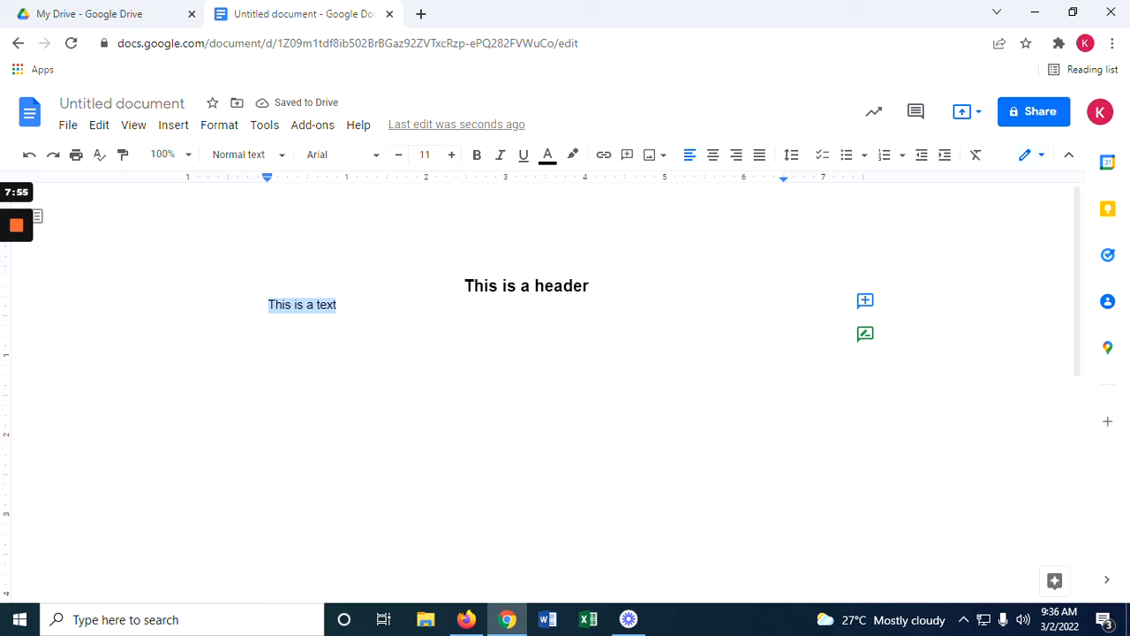
right_click(322, 307)
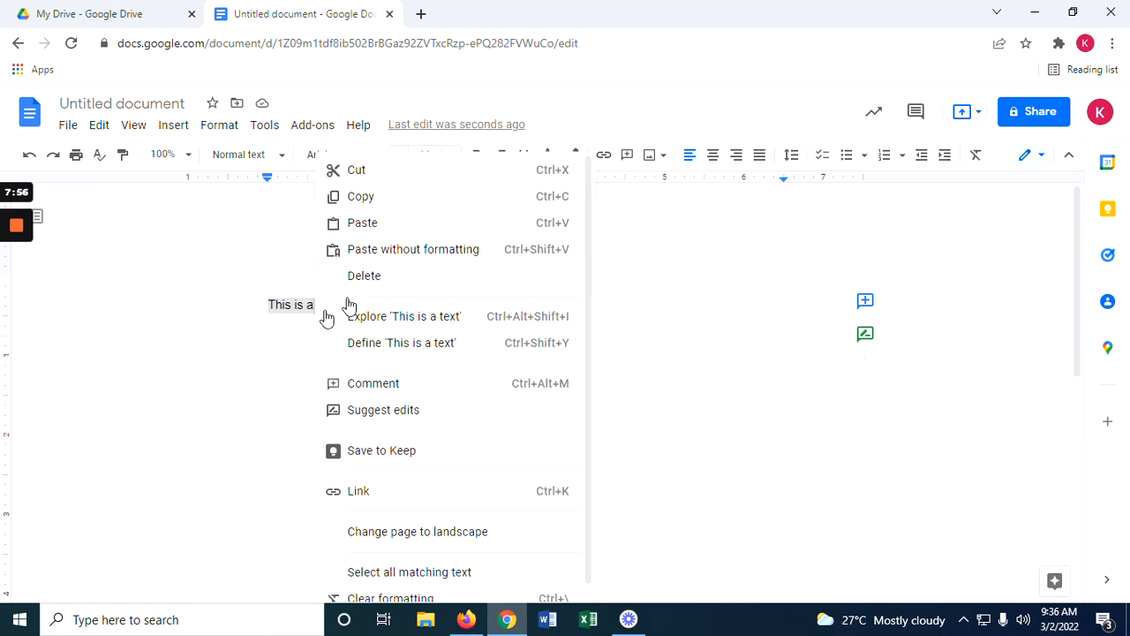
left_click(361, 197)
left_click(338, 305)
key("Return")
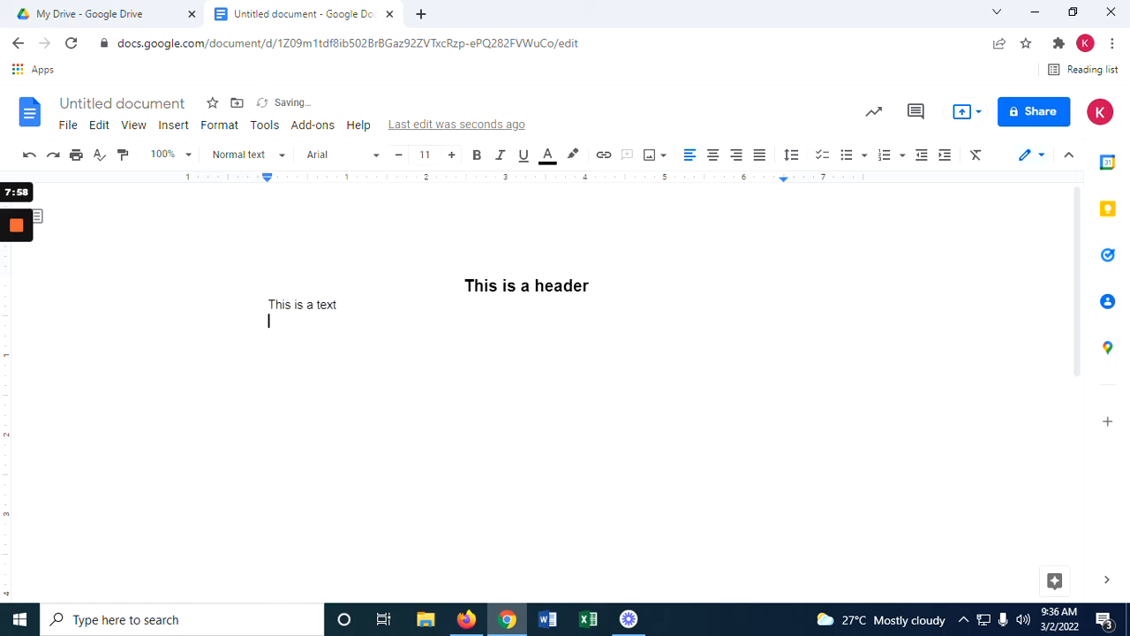
key("ctrl+v")
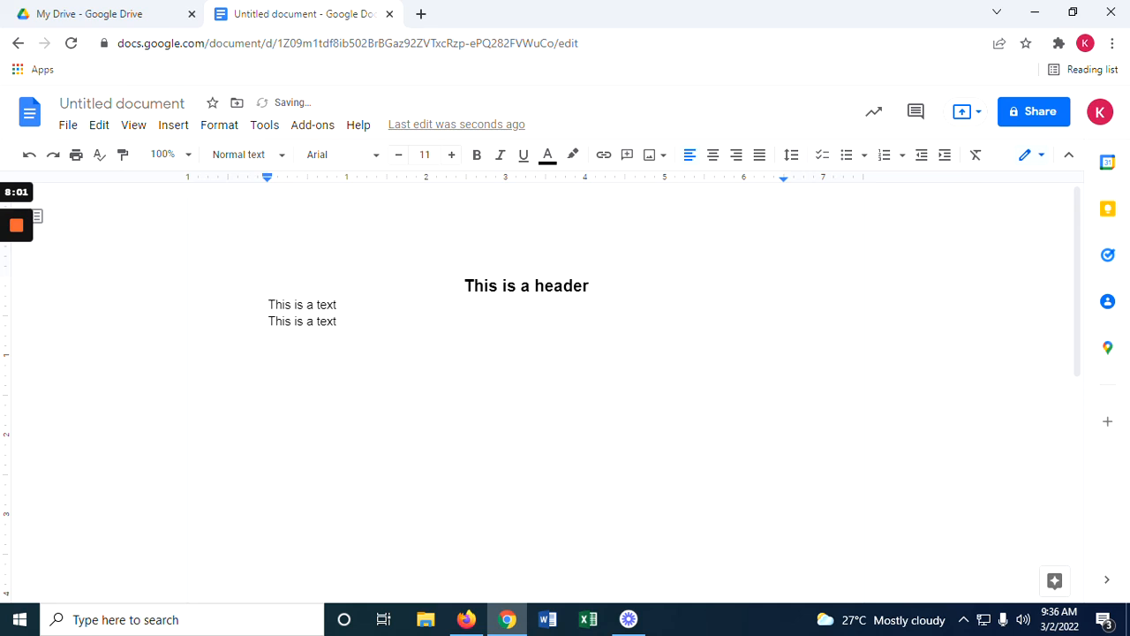
- Paste another copy of "This is a text" and place it on its own third line under the header
right_click(341, 324)
left_click(386, 288)
left_click(336, 322)
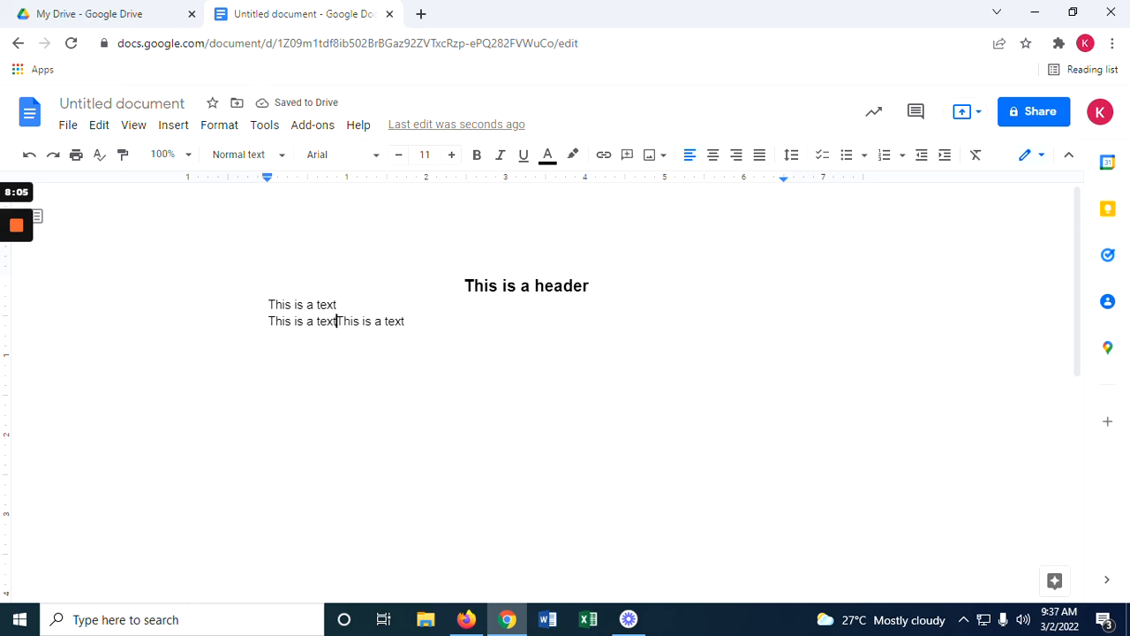
key("Return")
- Try a numbered list on the two pasted lines and leave them formatted as a bulleted list
left_click_drag(338, 337, 269, 320)
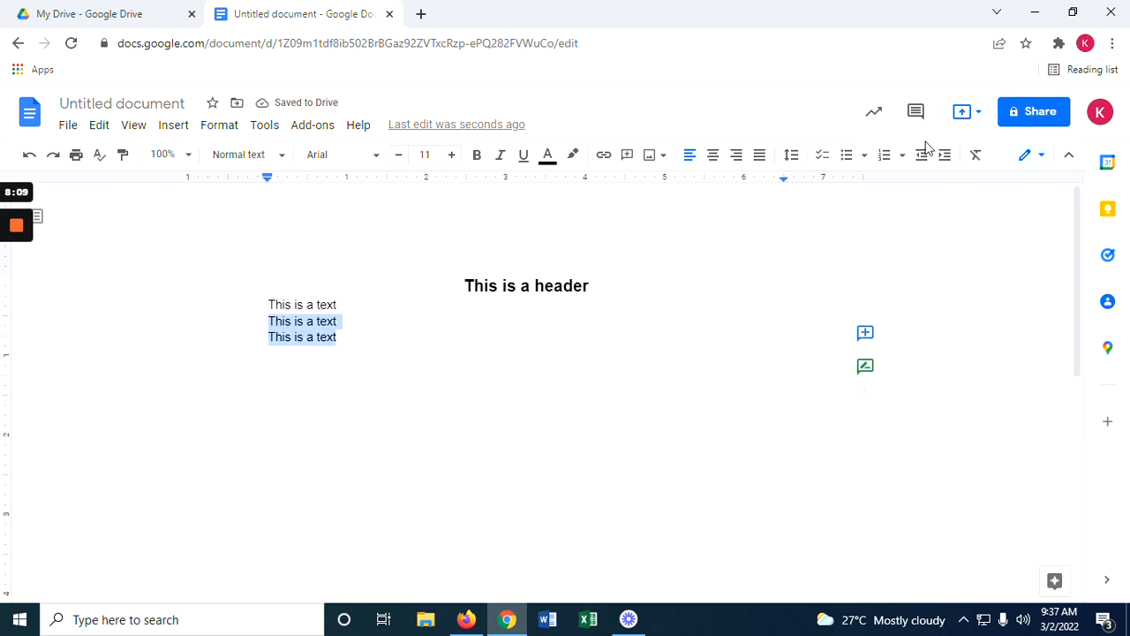
left_click(885, 155)
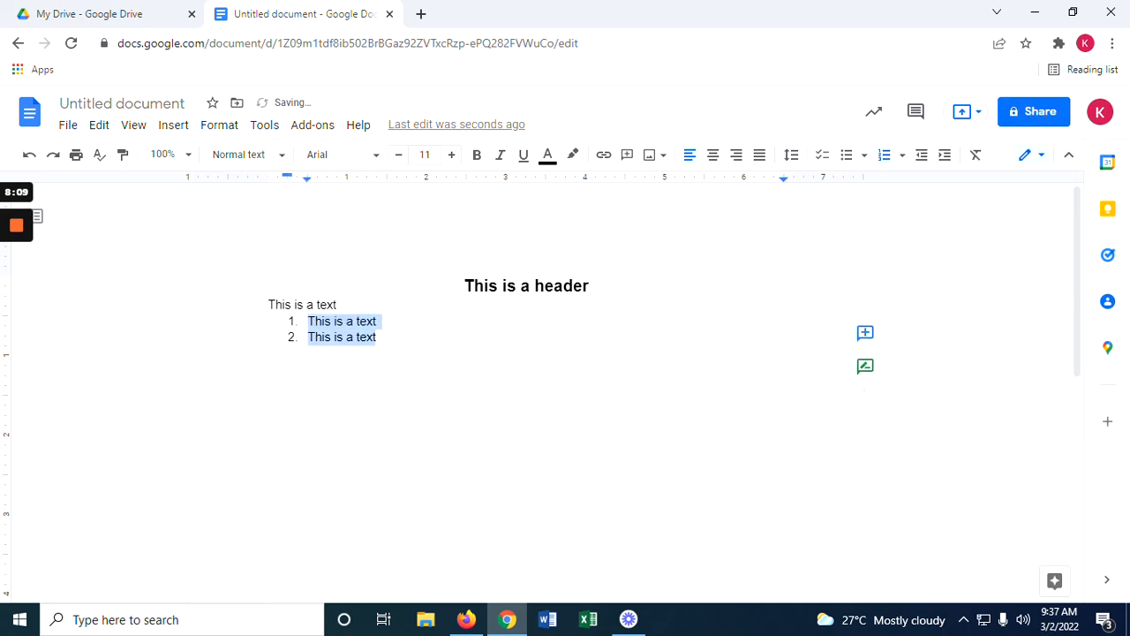
left_click(849, 160)
scroll(530, 388, "down", 3)
scroll(530, 389, "up", 3)
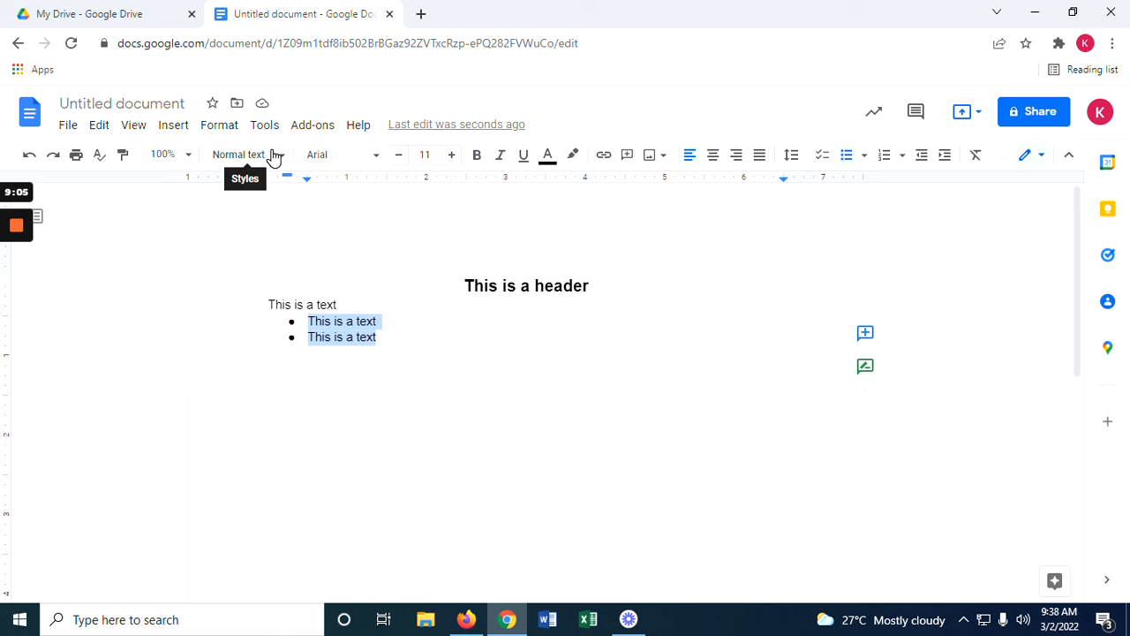
- Create a blank Google Sheets spreadsheet from My Drive, show the Google apps list, and return to the new spreadsheet
left_click(51, 10)
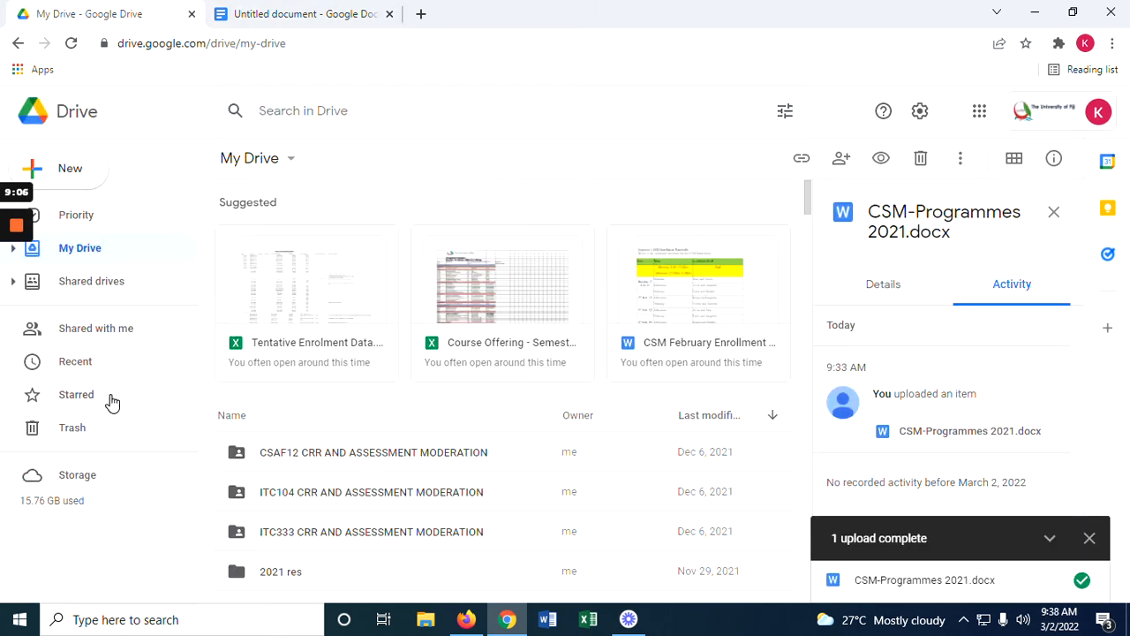
left_click(78, 177)
left_click(99, 308)
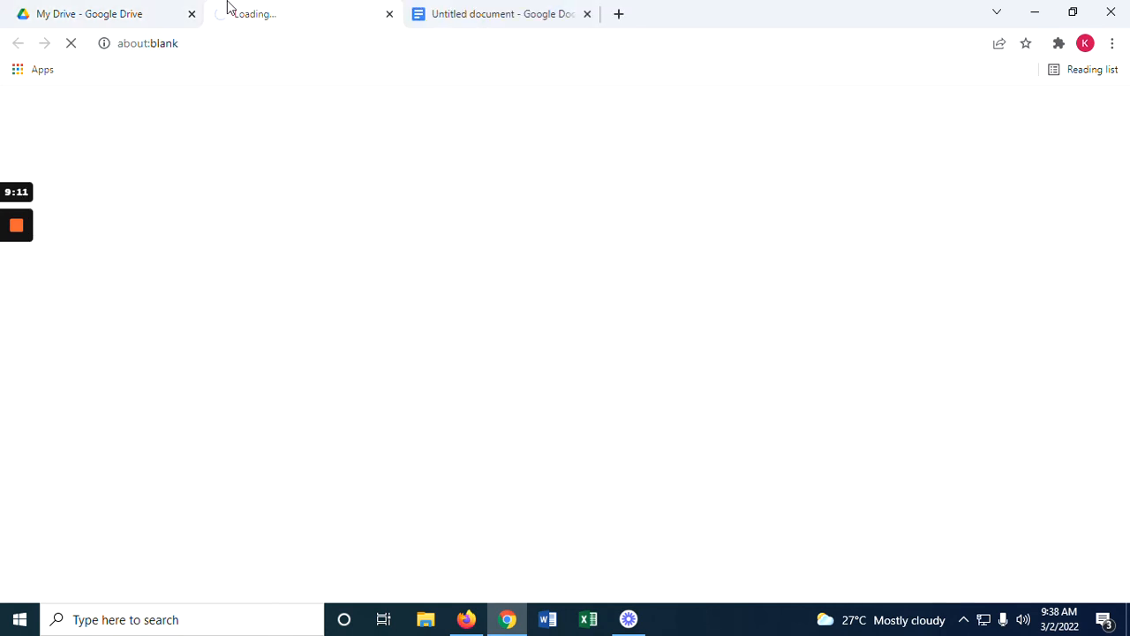
left_click(173, 8)
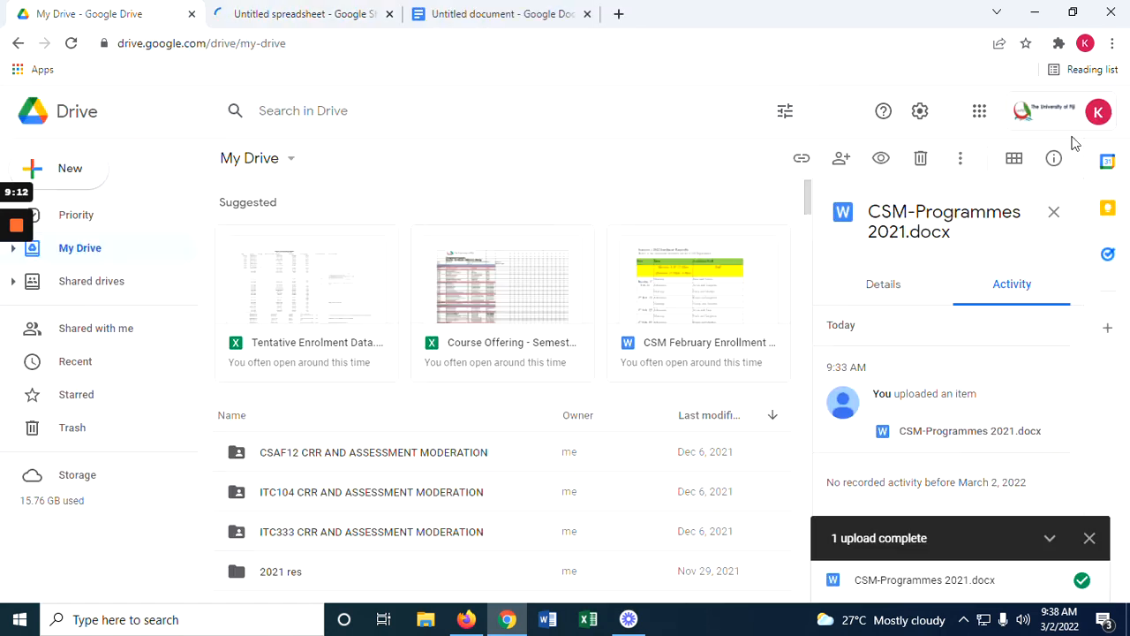
left_click(980, 110)
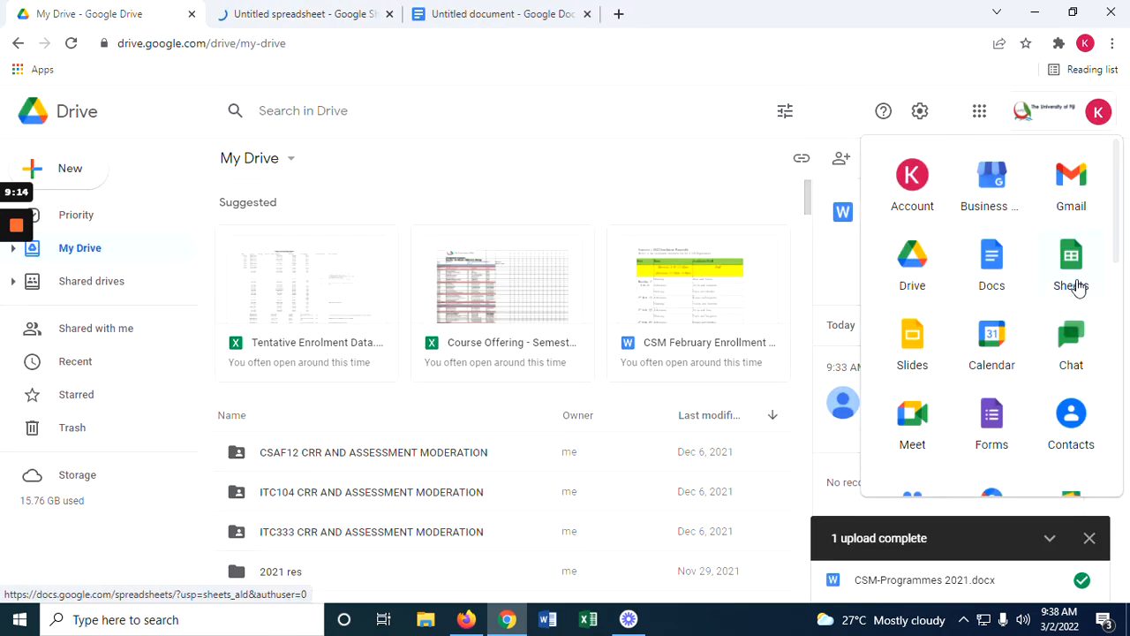
left_click(292, 14)
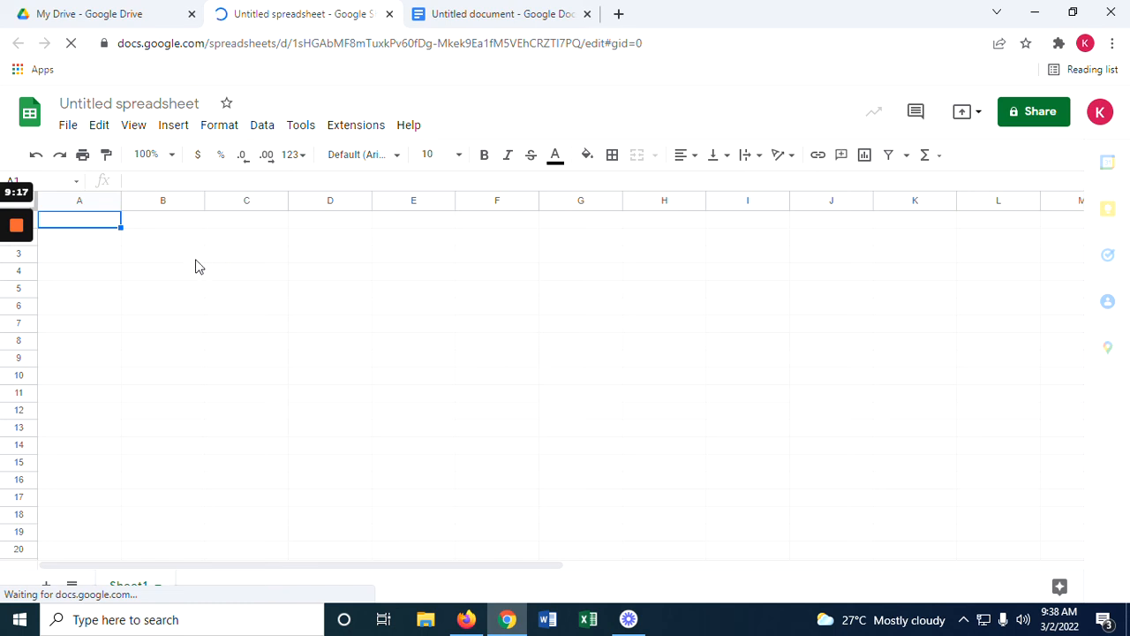
- Enter 20 in cell A1 and 20 in cell A2 of the spreadsheet
type("20")
key("Return")
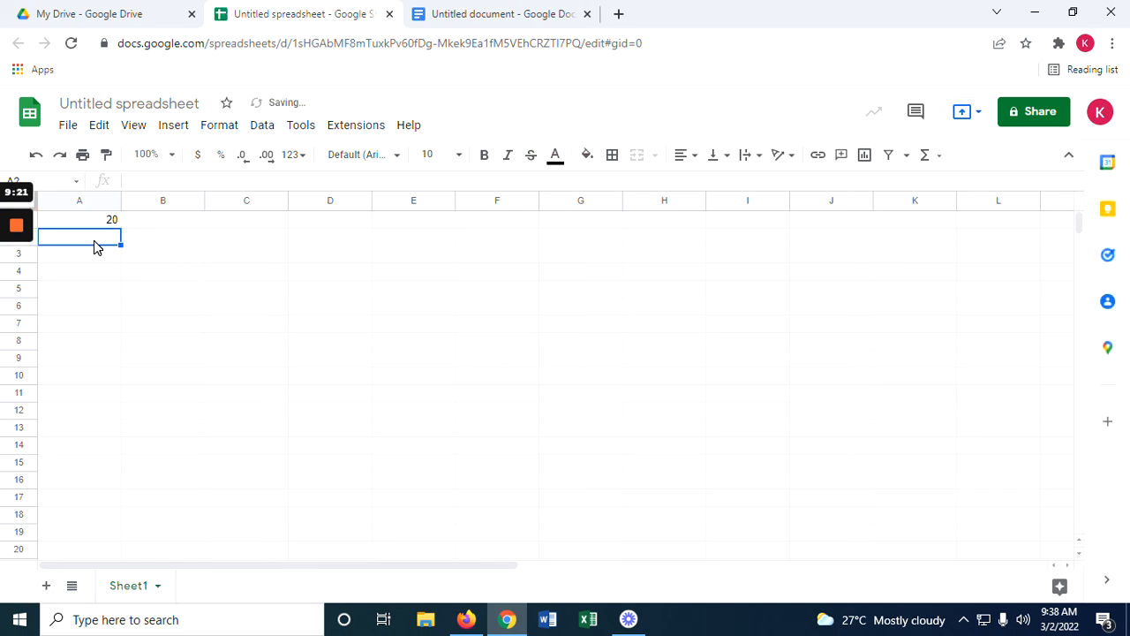
type("20")
left_click(106, 277)
left_click(106, 241)
- Enter the formula =SUM(A1:A2) in cell A3 and reselect the cell to show its formula
left_click(97, 253)
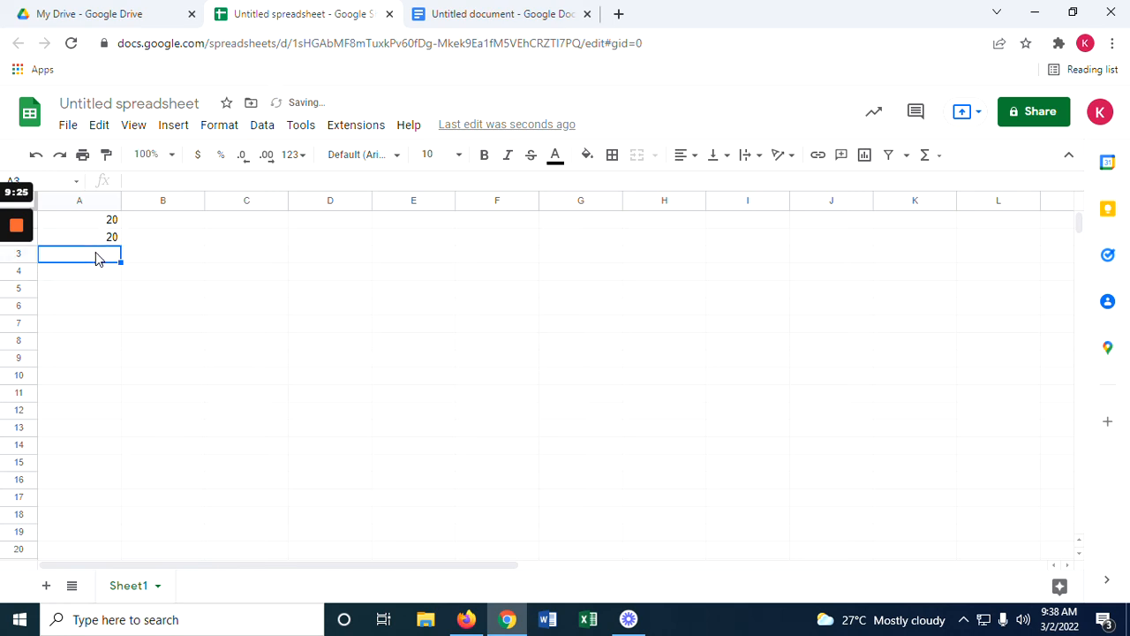
type("=sum")
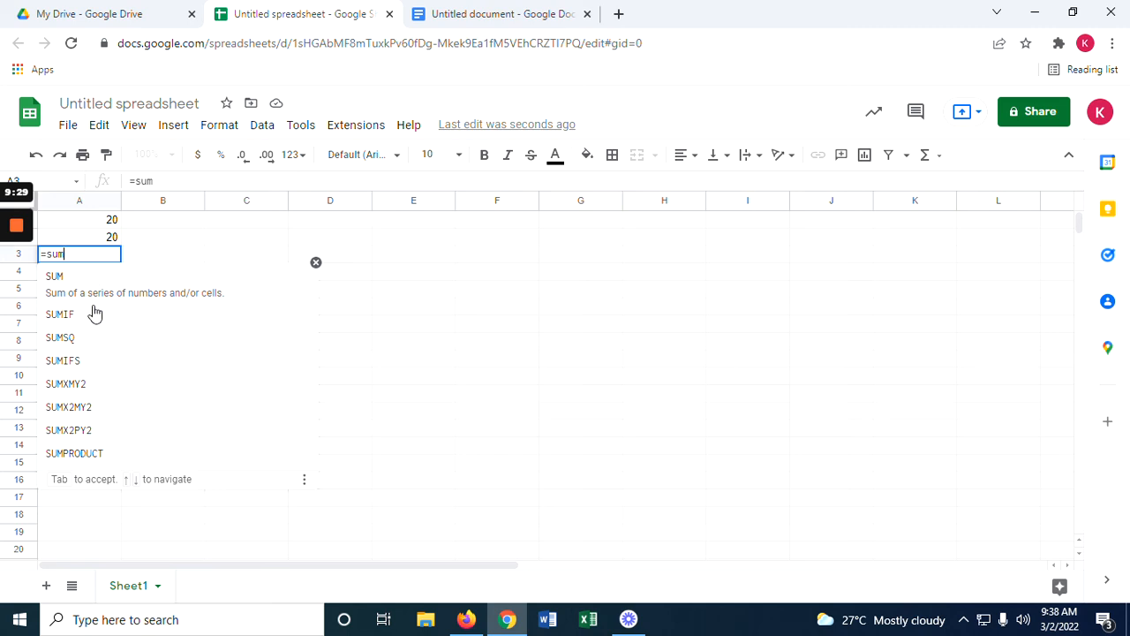
left_click(79, 284)
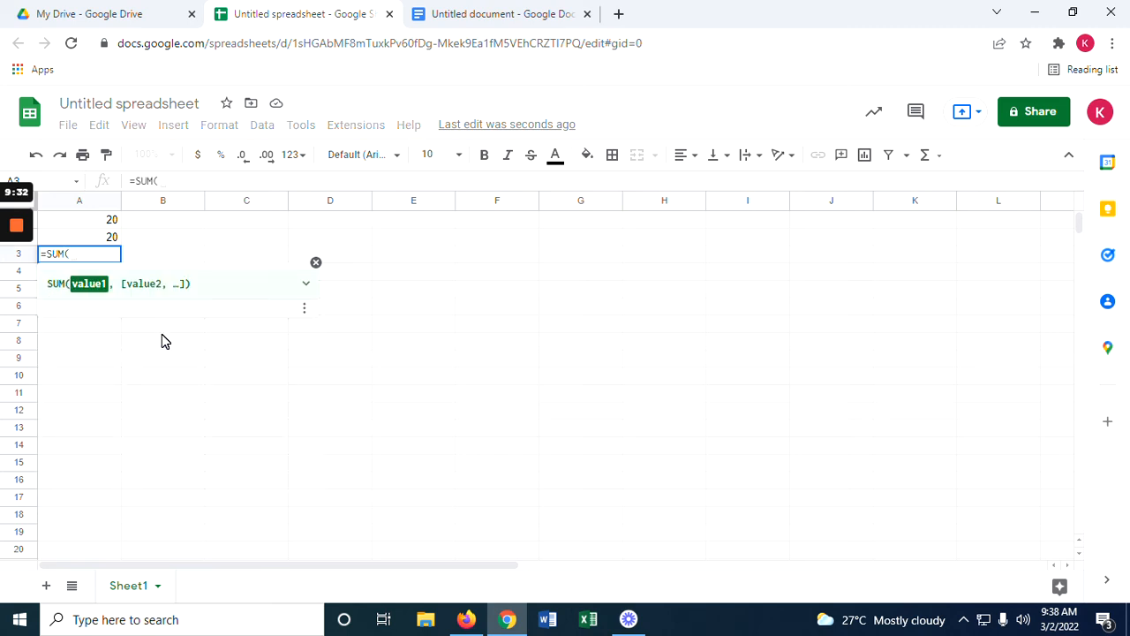
left_click(118, 226)
left_click(99, 237)
left_click(108, 220)
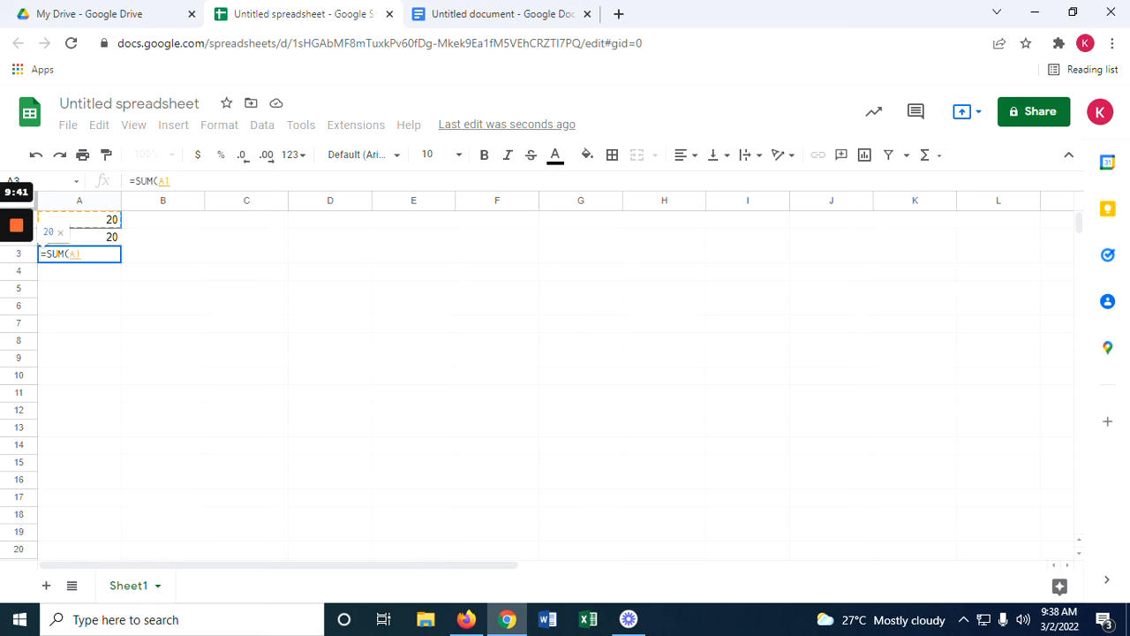
type(":a2")
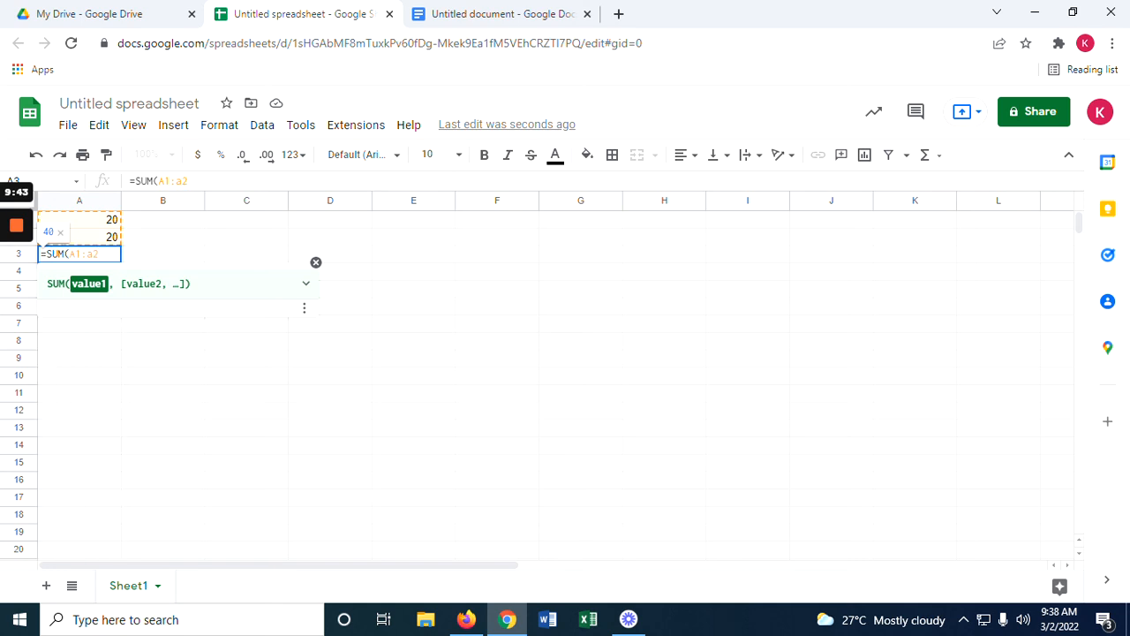
type(")")
key("Return")
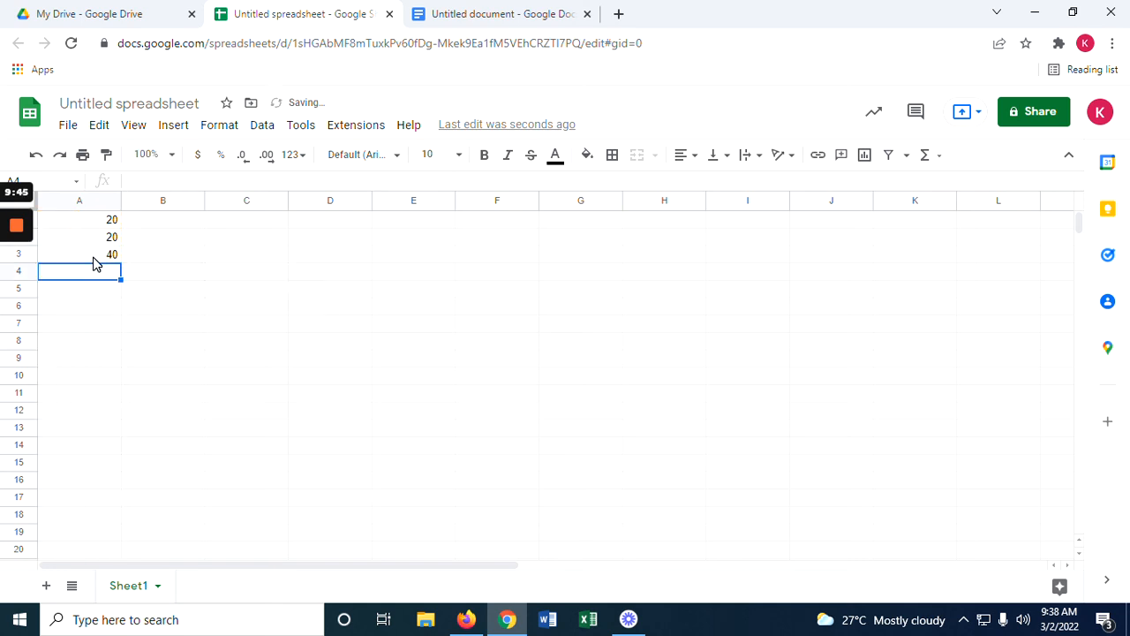
left_click(94, 259)
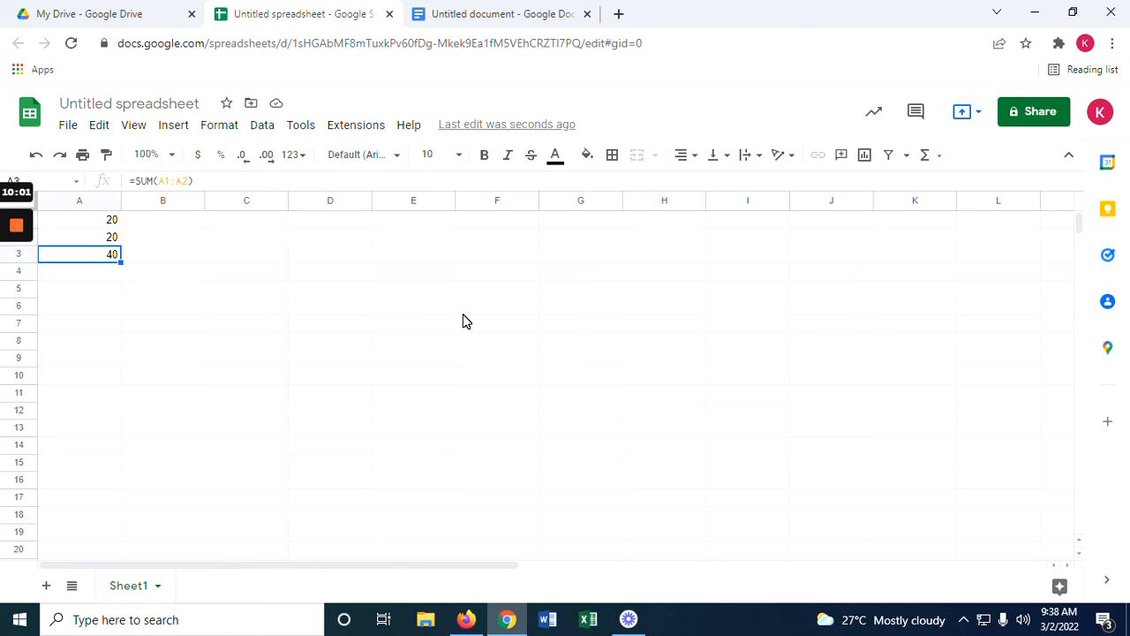
- Switch to My Drive and create a new blank Google Slides presentation
left_click(115, 11)
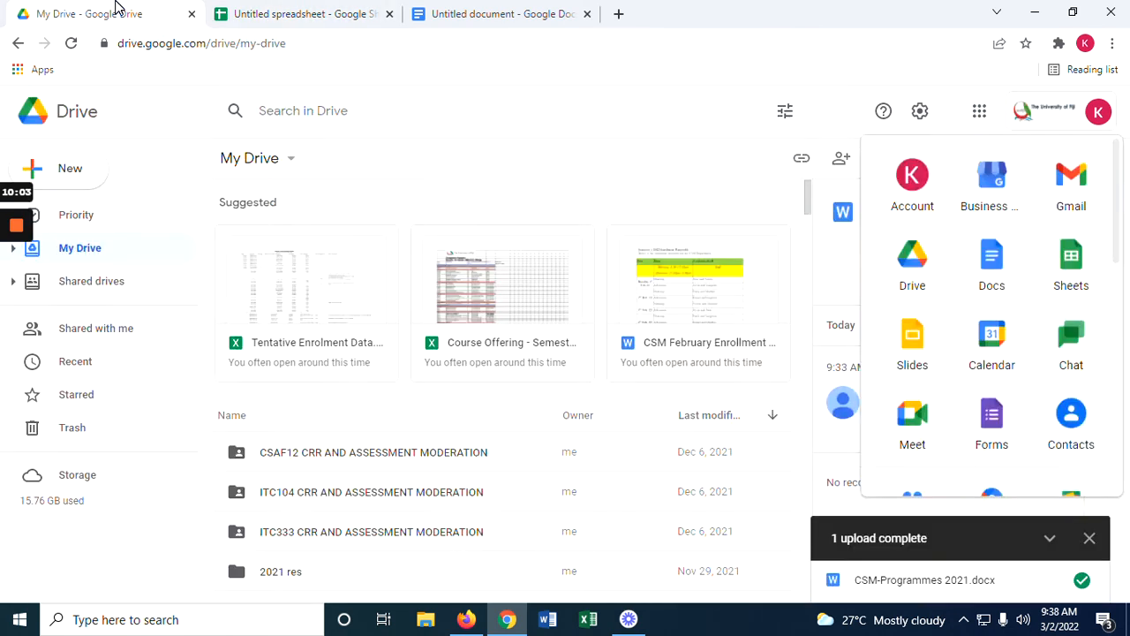
left_click(74, 180)
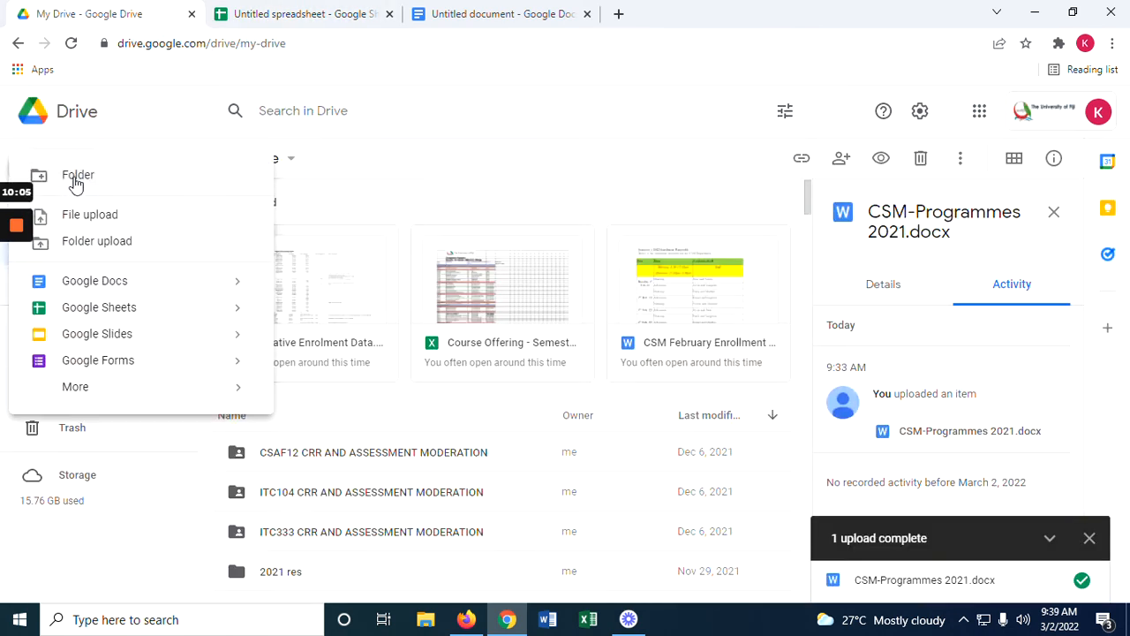
left_click(97, 336)
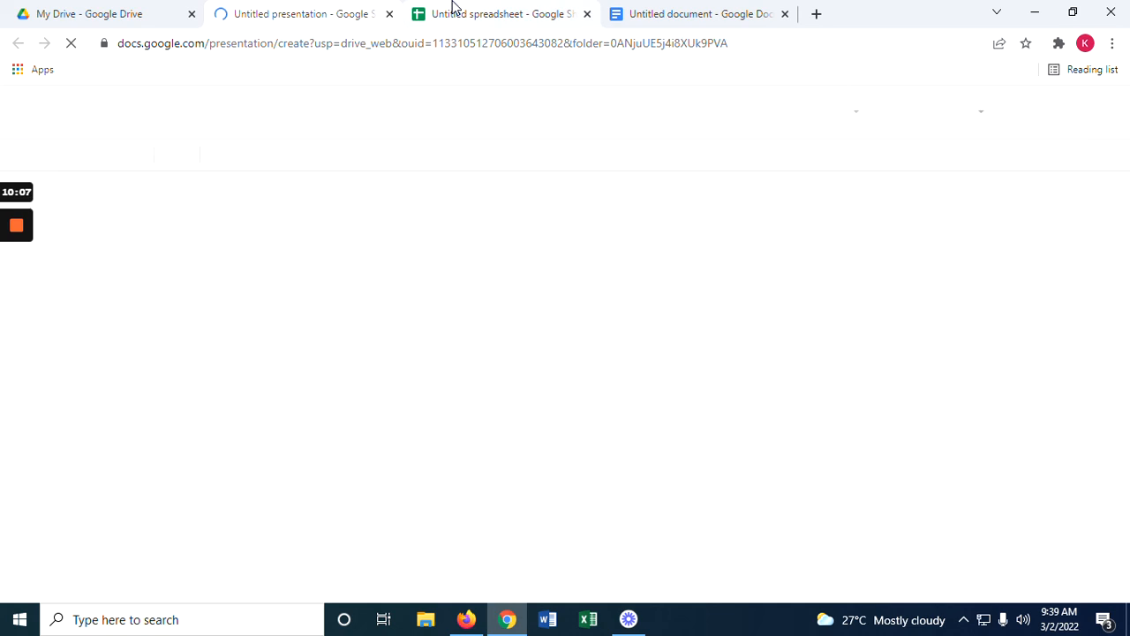